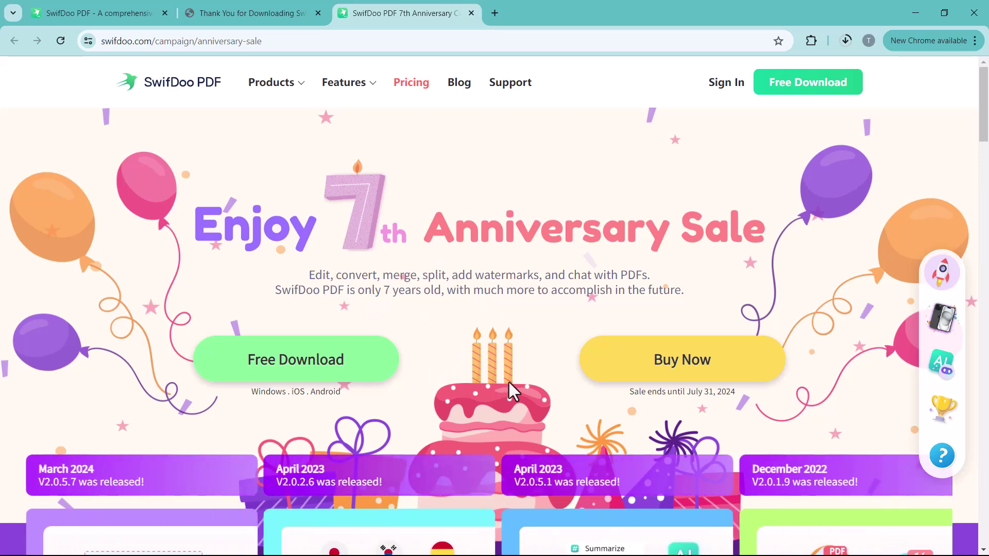
- Select the sale-end caption and scroll past the iPhone 15 banner to the pricing cards
drag(631, 394, 748, 393)
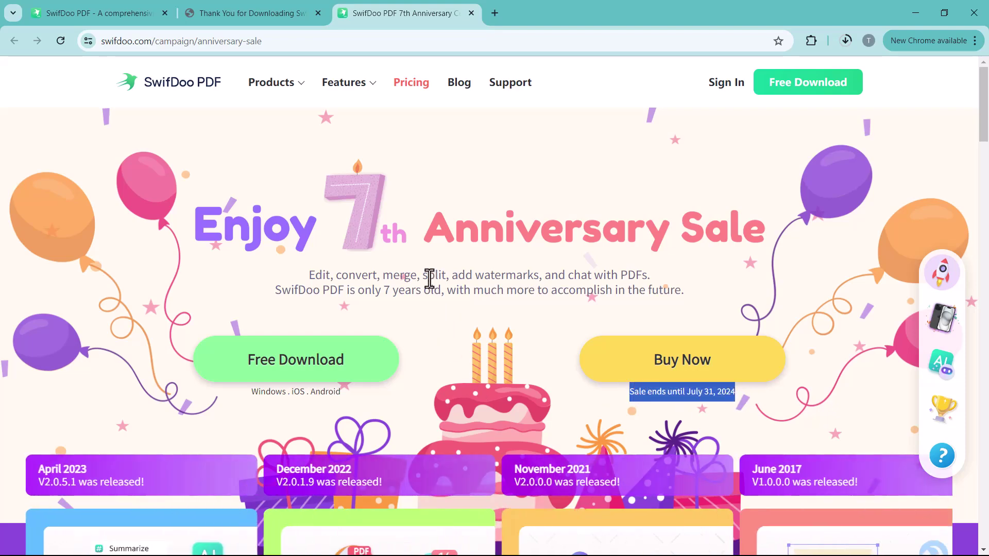
scroll(428, 280, down, 10)
scroll(589, 255, down, 1)
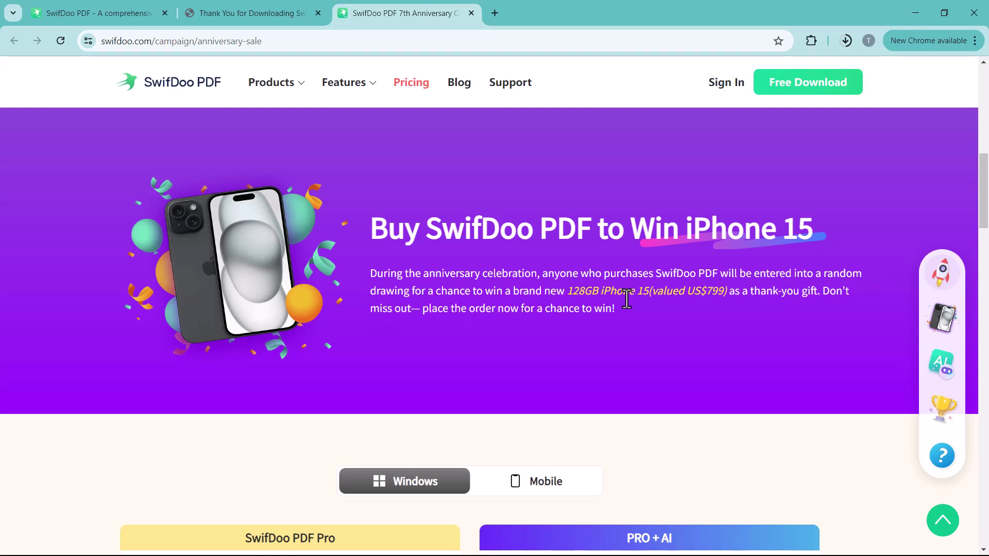
scroll(613, 346, down, 5)
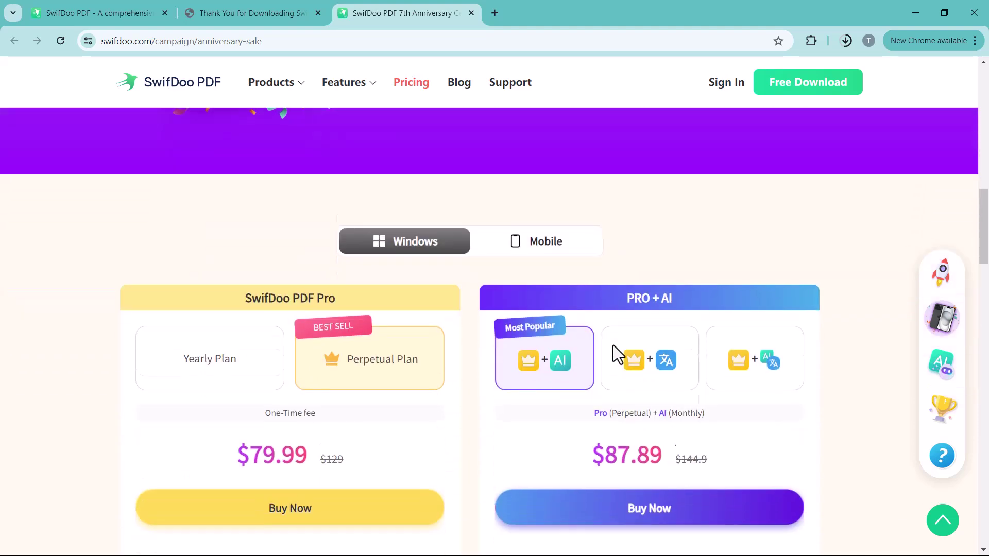
scroll(613, 345, down, 11)
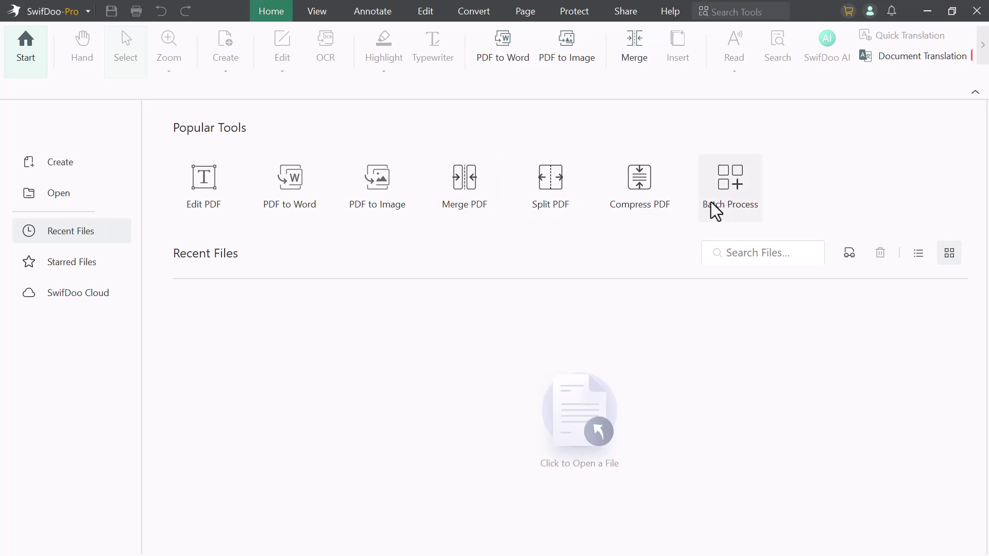
- Open RT COMPLETION CERTIFICATE.pdf from Downloads through the Edit PDF tile
click(188, 183)
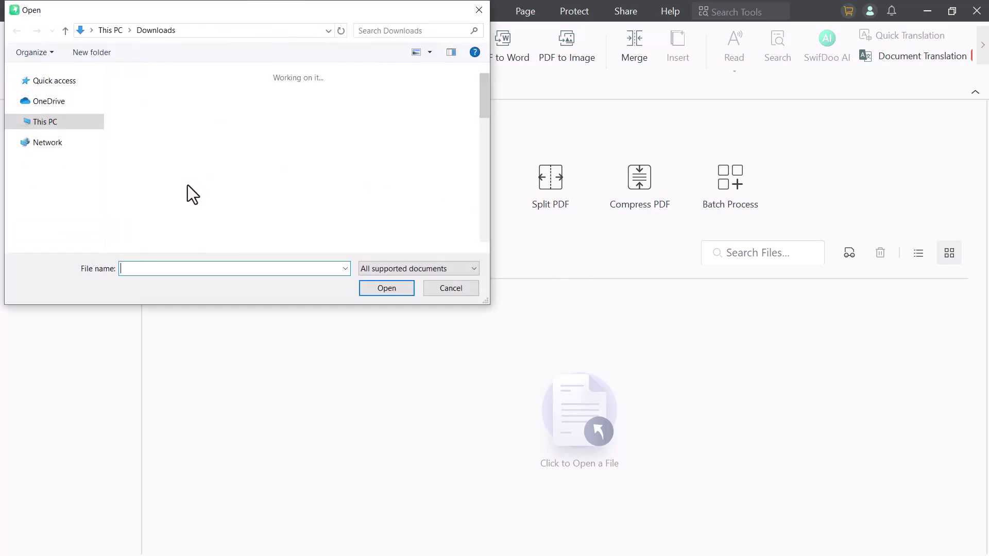
click(138, 174)
click(373, 288)
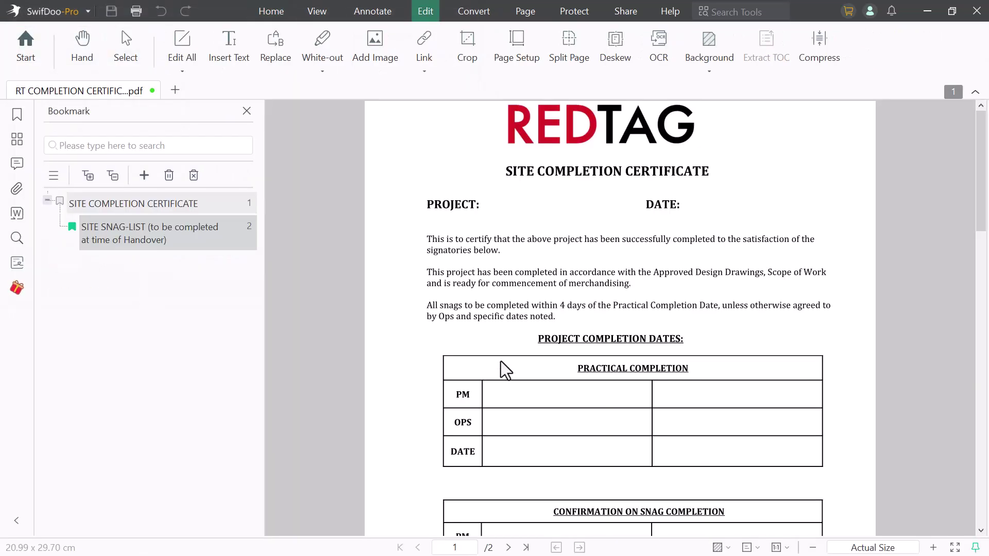
- Show the Home tools and switch to the Select tool
click(283, 16)
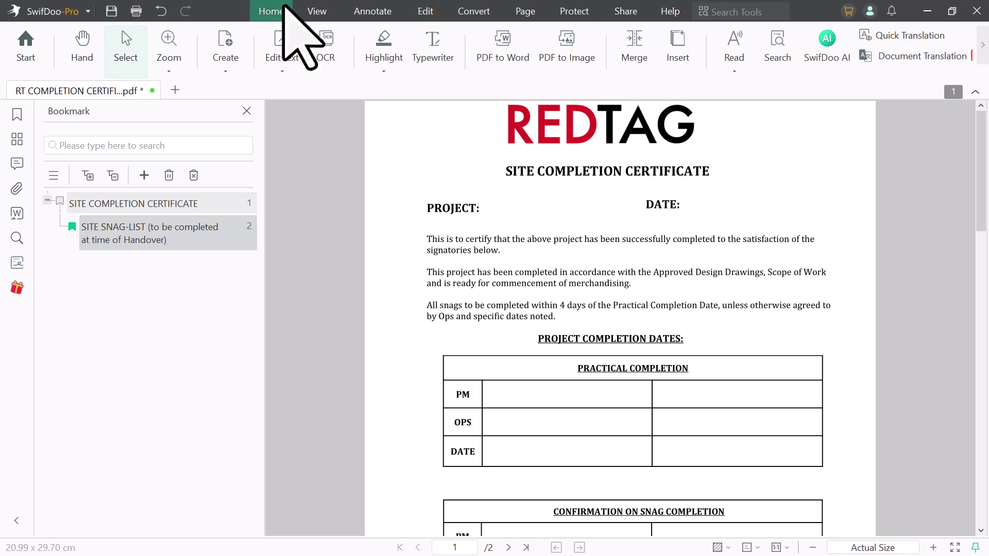
click(126, 54)
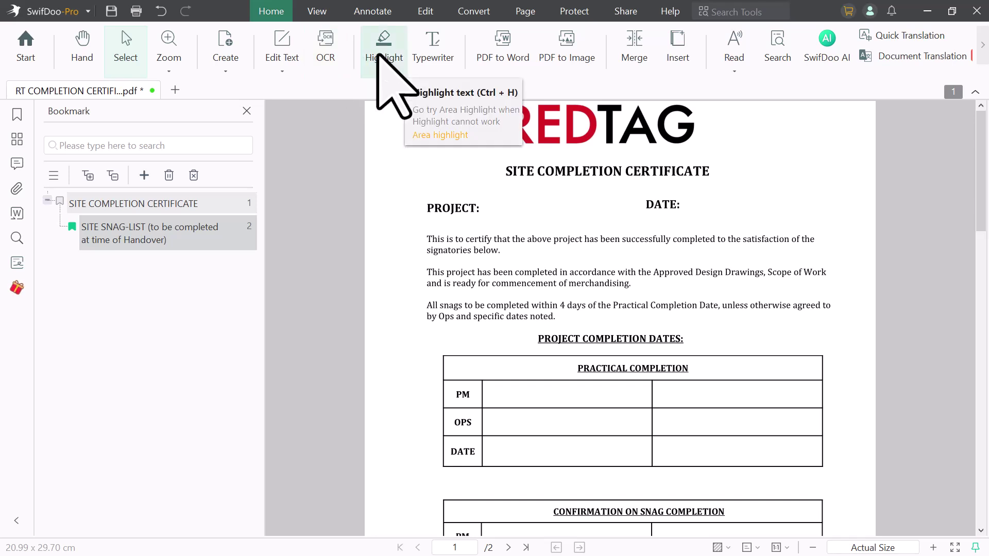
- Highlight the PROJECT: label using the Automatic yellow highlight colour
click(383, 57)
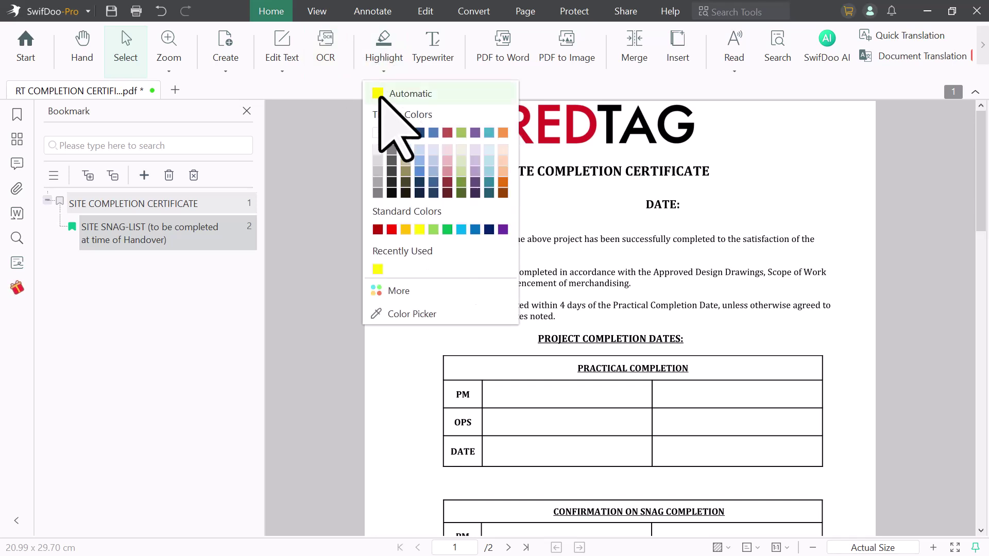
click(381, 94)
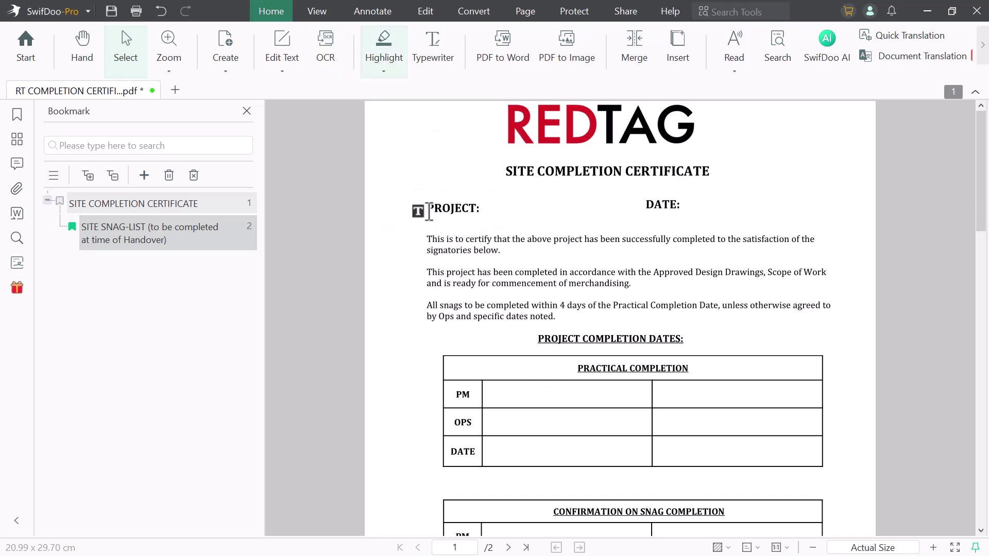
drag(429, 210, 480, 208)
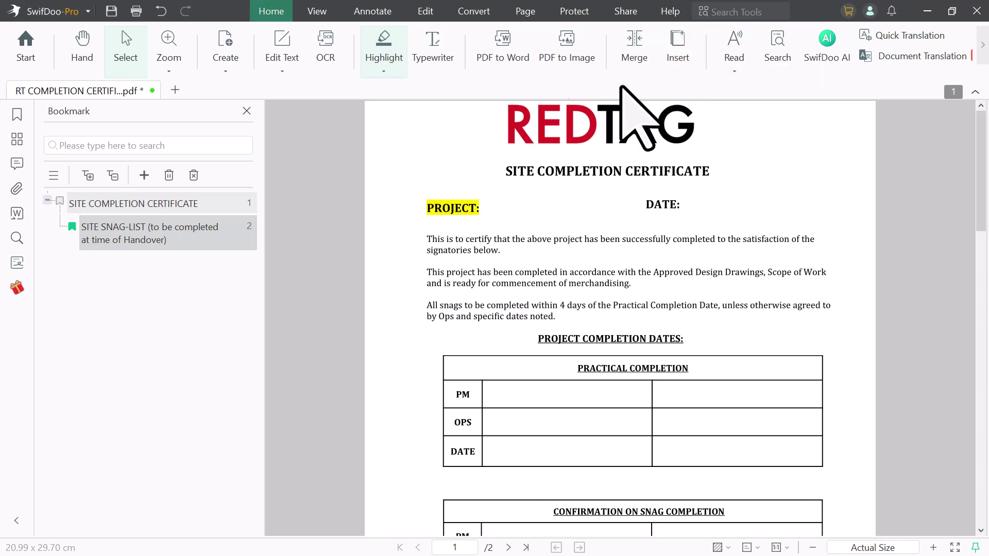
click(315, 11)
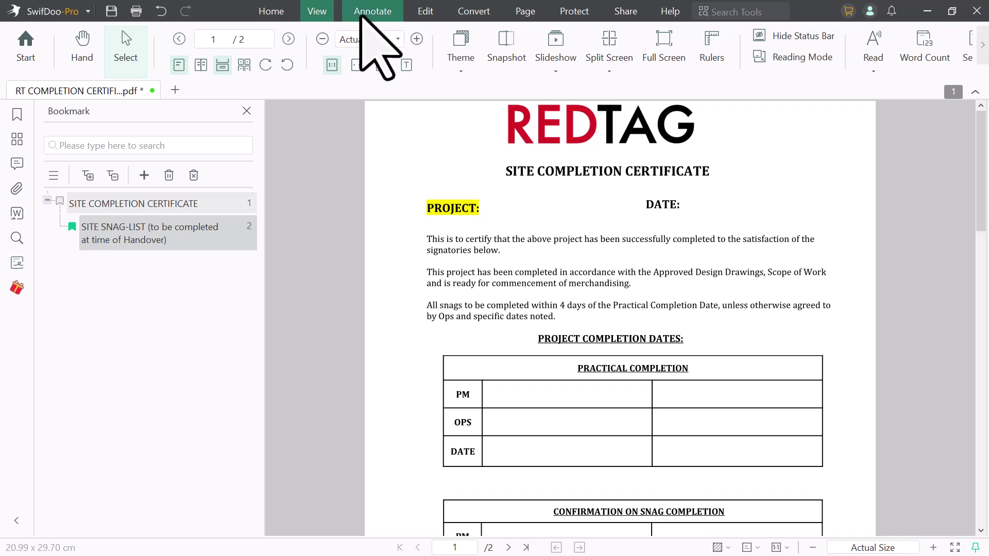
- Add a 26-July-2024 text box after DATE: and a callout left of the Practical Completion table
click(362, 16)
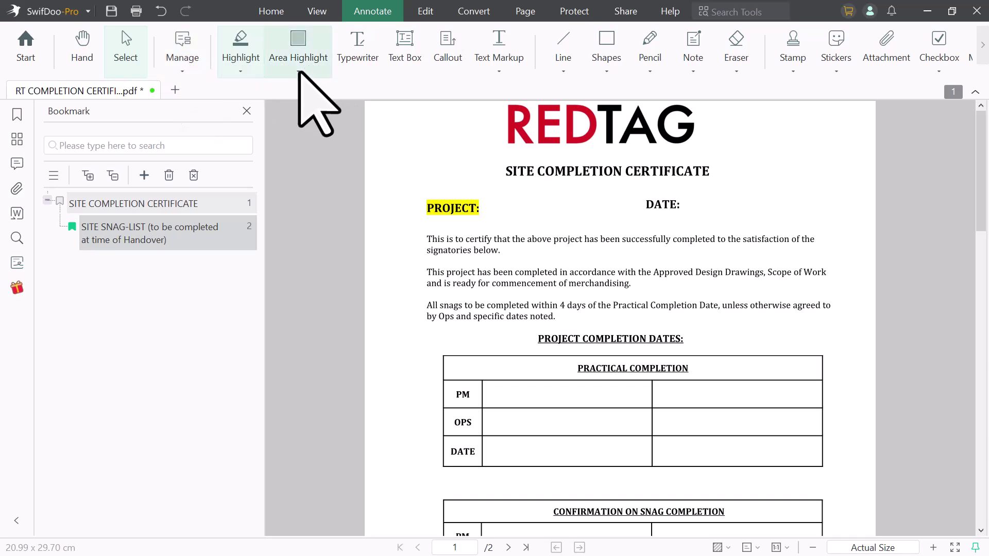
click(299, 72)
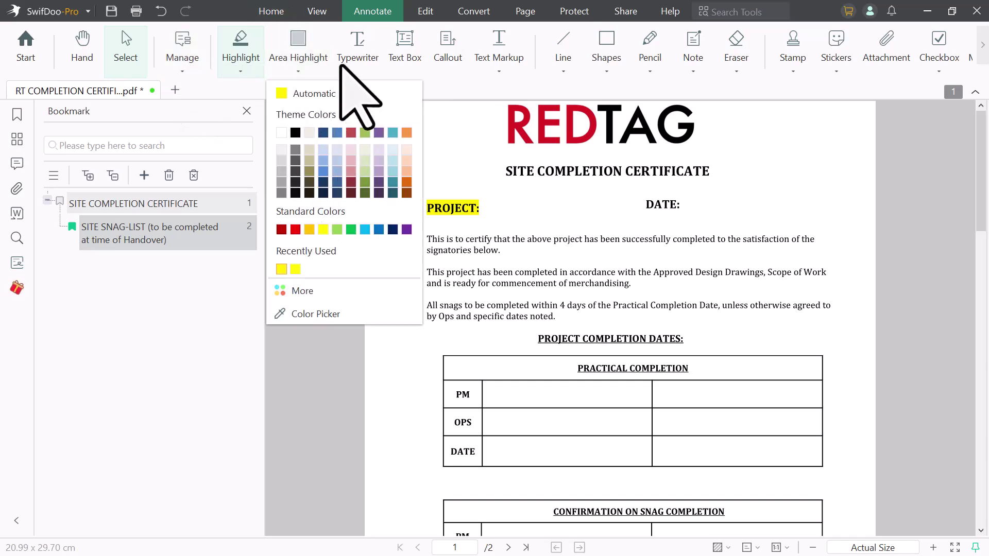
click(451, 99)
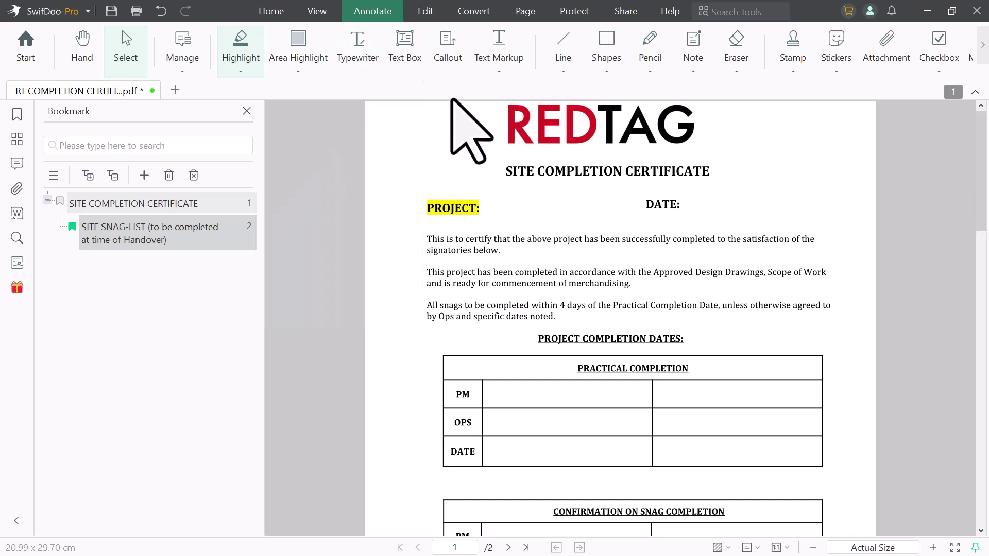
click(400, 61)
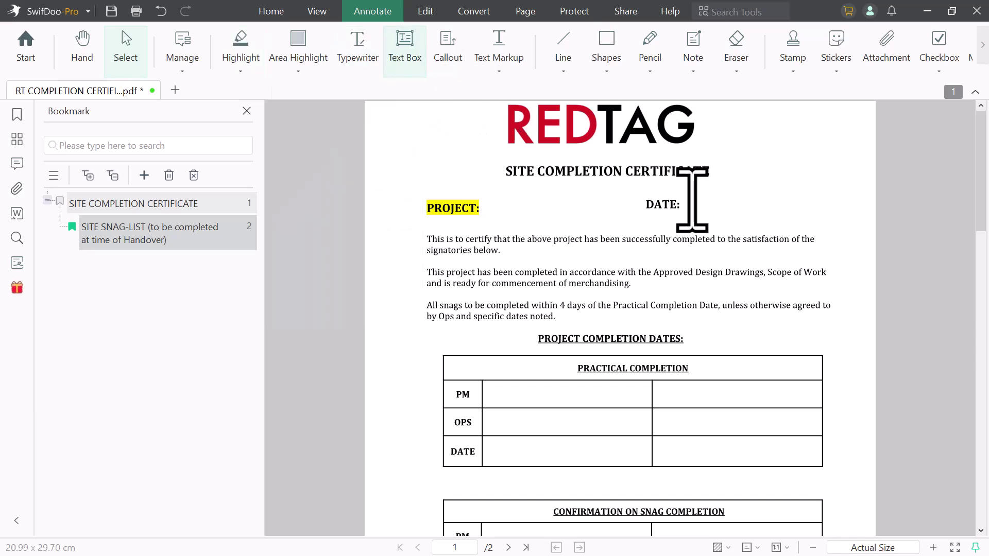
click(692, 201)
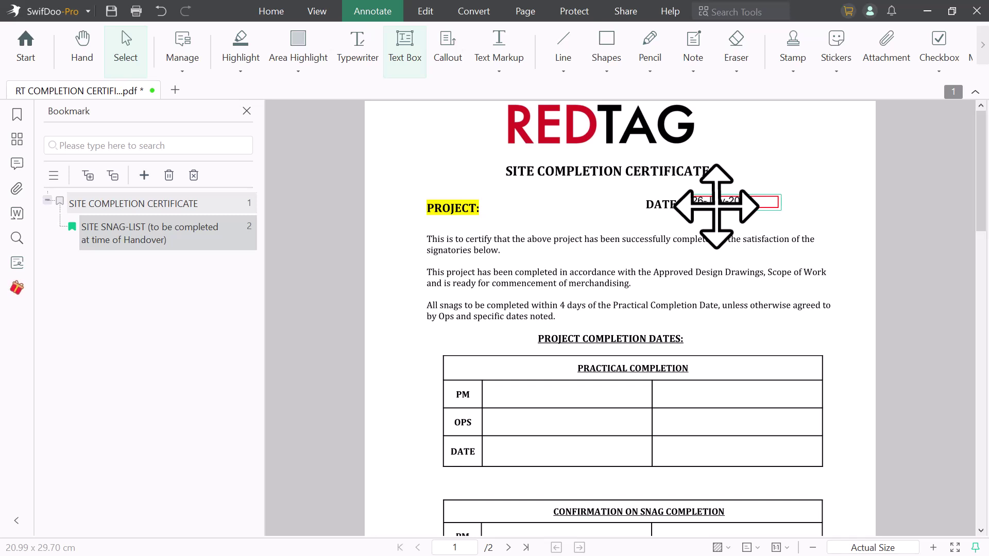
click(446, 51)
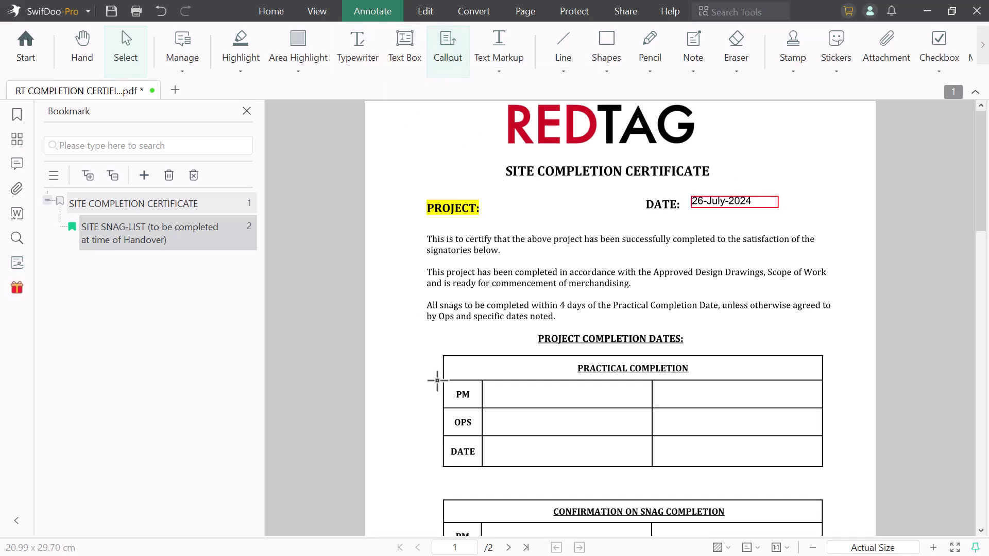
drag(437, 369, 365, 441)
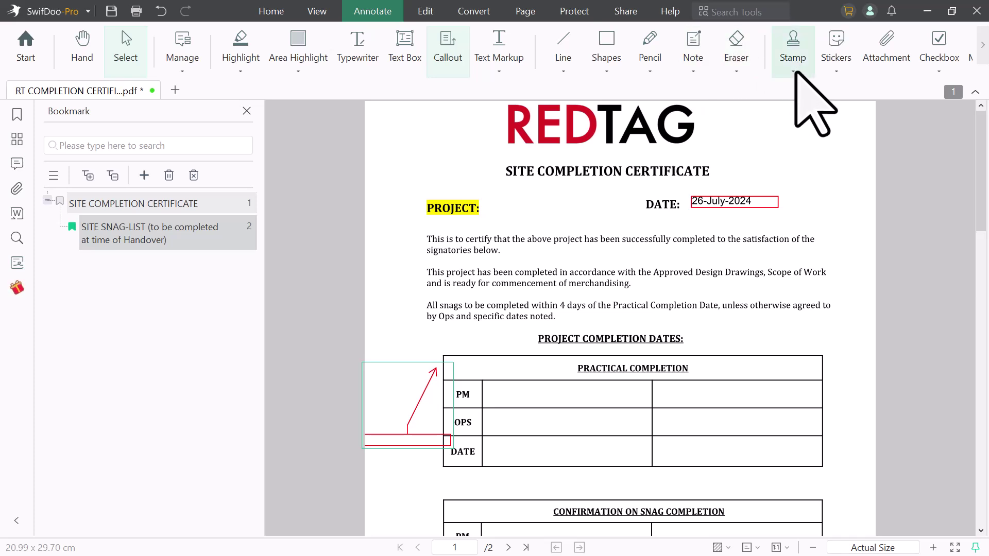
- Place the dynamic APPROVED stamp below the payment-release table
click(796, 72)
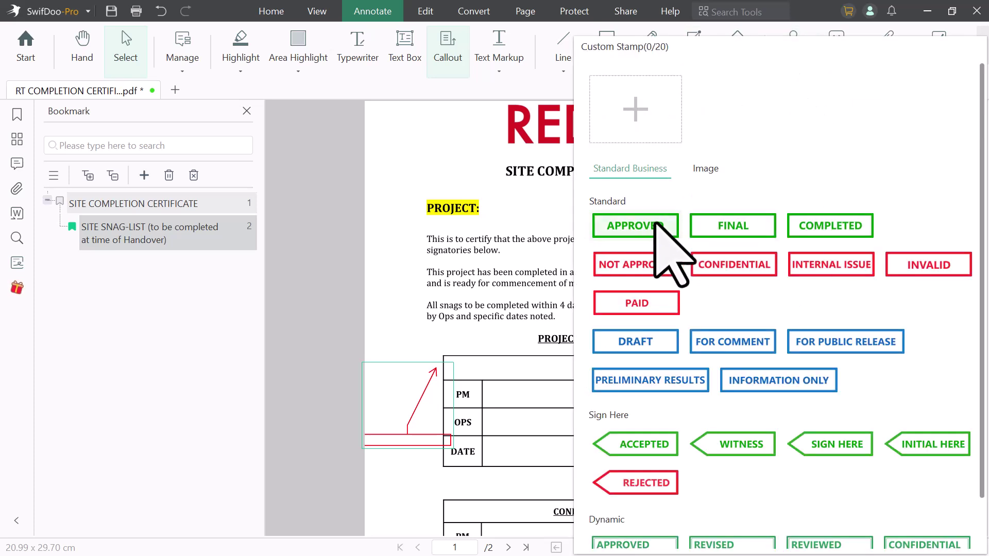
scroll(640, 301, down, 1)
scroll(640, 304, down, 1)
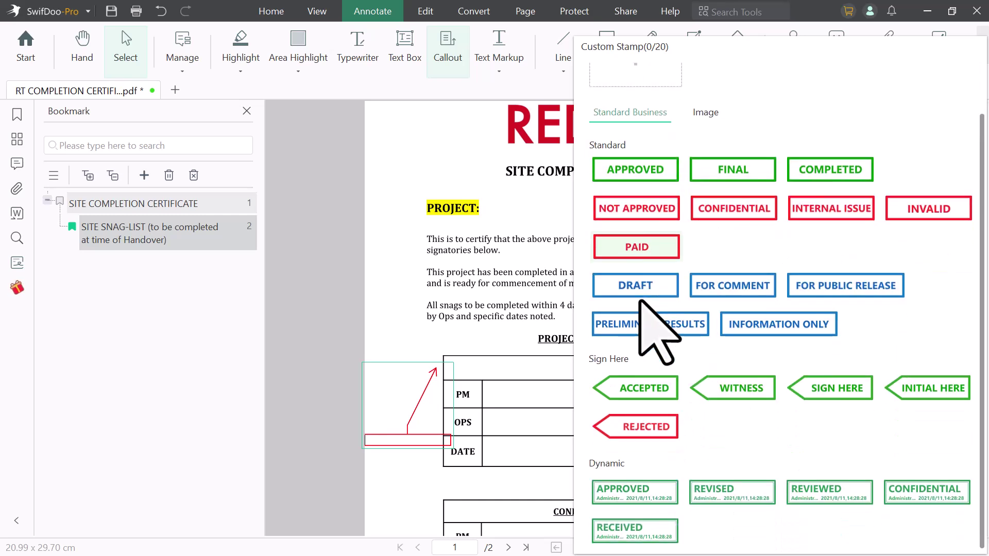
scroll(647, 314, up, 2)
scroll(647, 329, down, 2)
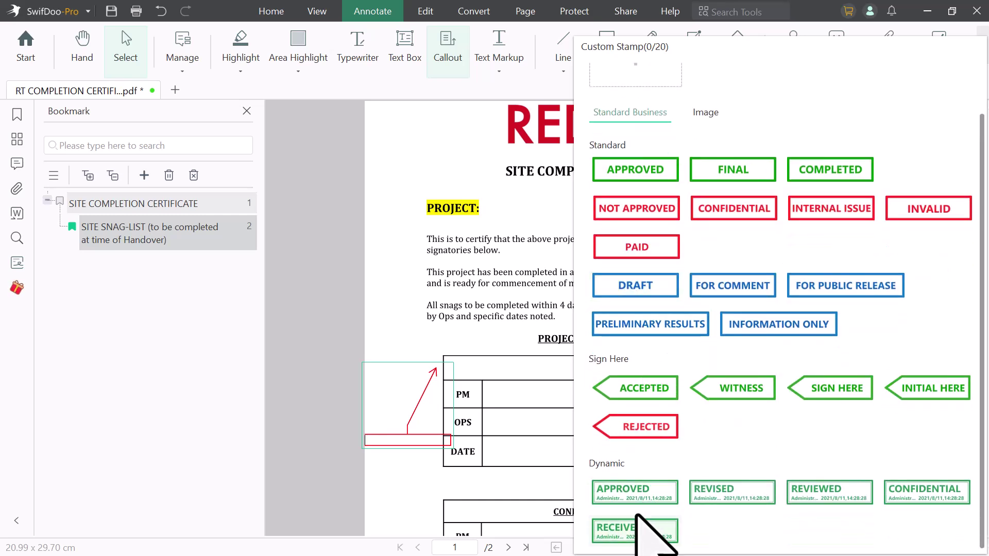
click(634, 490)
scroll(642, 309, down, 1)
click(642, 309)
scroll(642, 309, down, 4)
scroll(642, 309, down, 3)
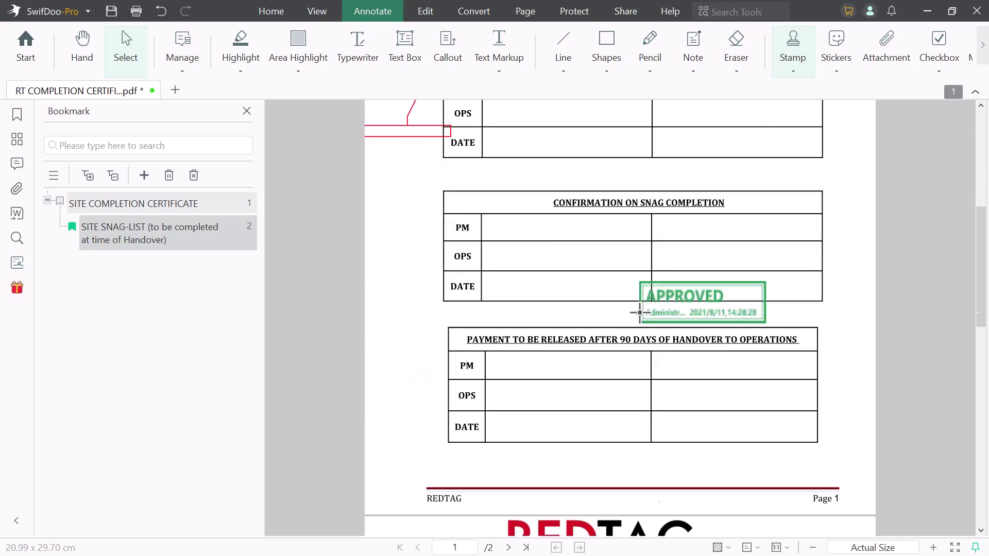
click(659, 415)
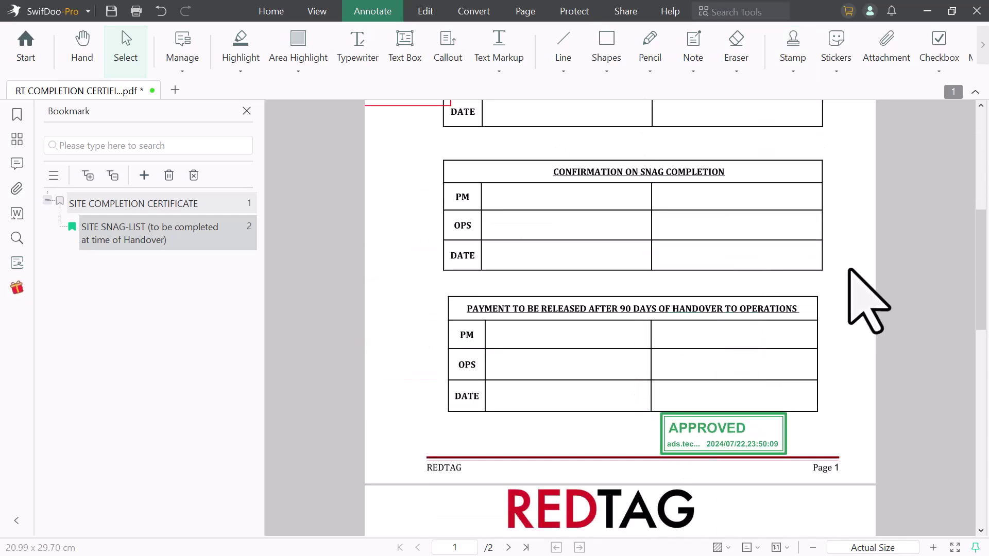
- Start a custom stamp, cancel it, then browse and close the sticker collection
click(792, 43)
scroll(768, 132, up, 2)
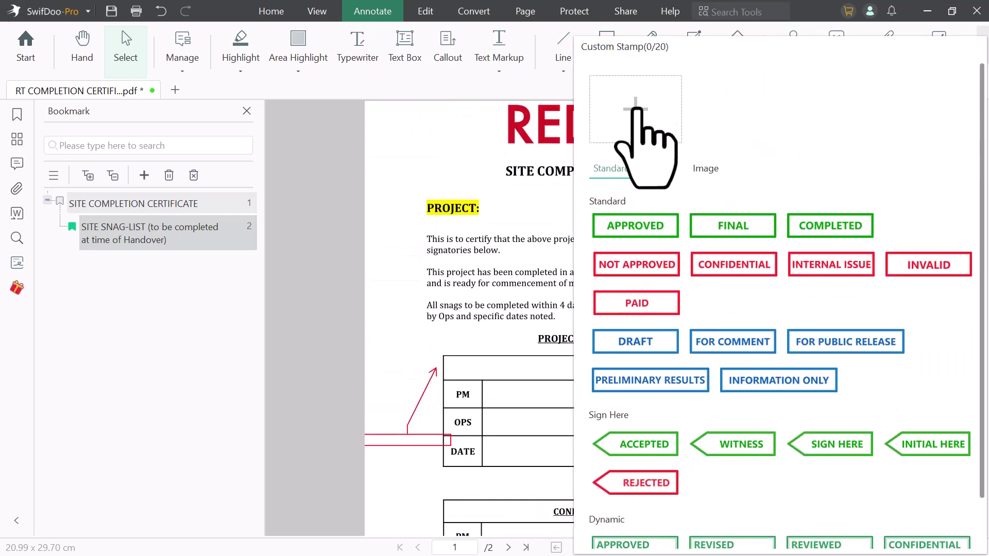
click(639, 109)
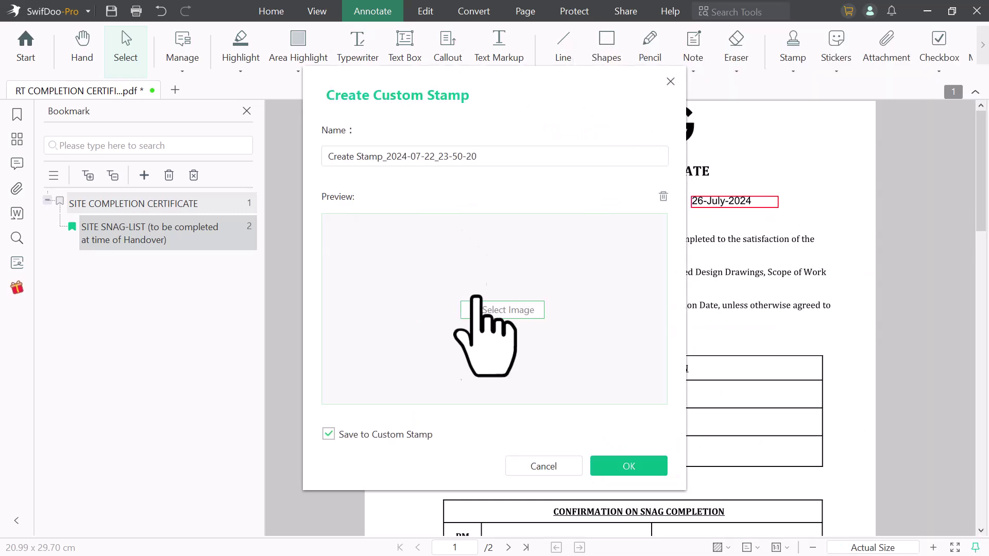
click(670, 81)
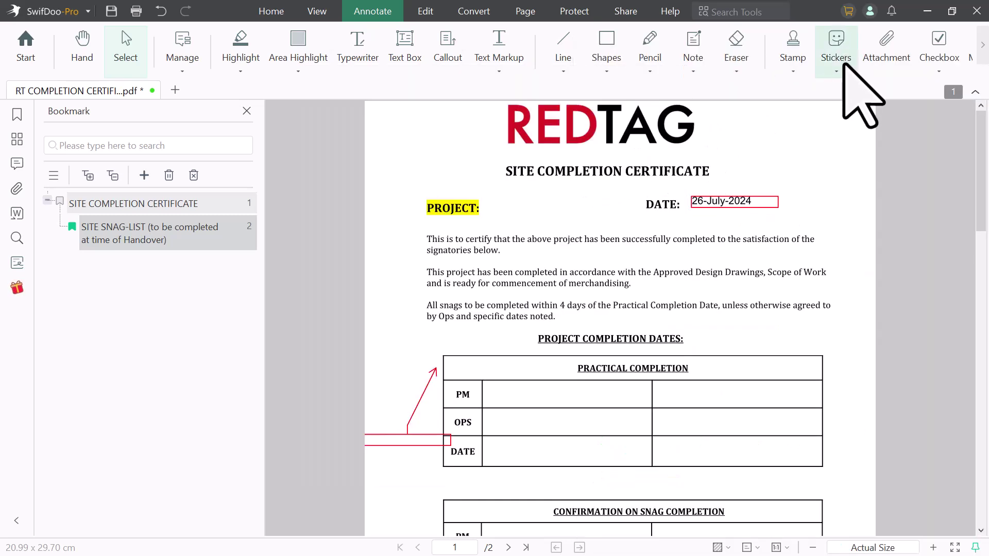
click(839, 67)
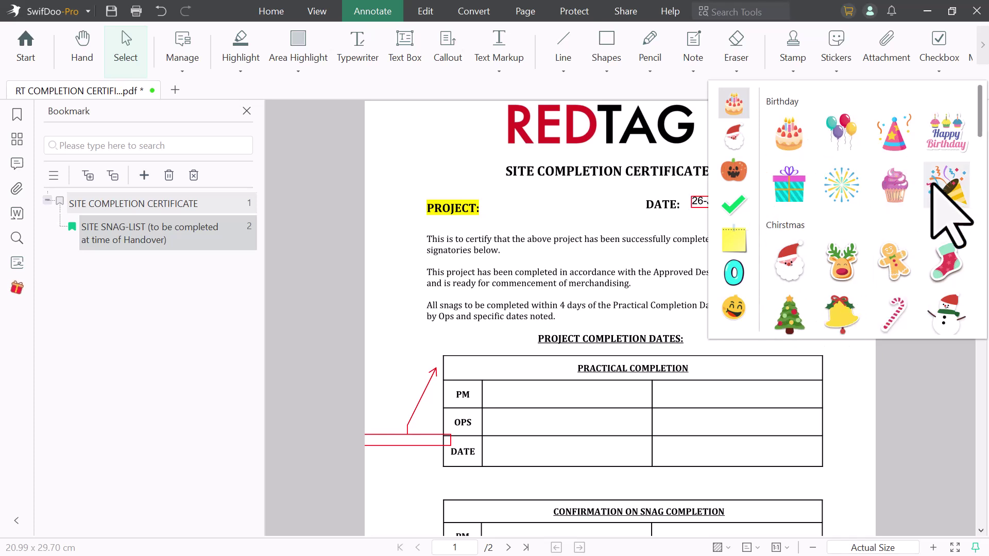
click(625, 165)
- Edit the title text, removing CERTIFICATE so it reads SITE COMPLETION FORM
click(425, 11)
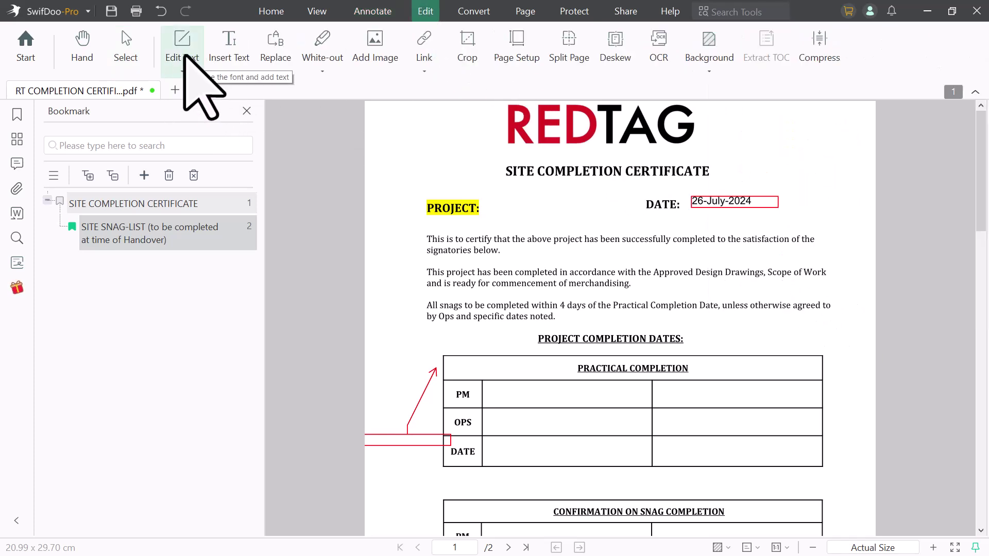
click(182, 71)
click(204, 106)
double_click(686, 167)
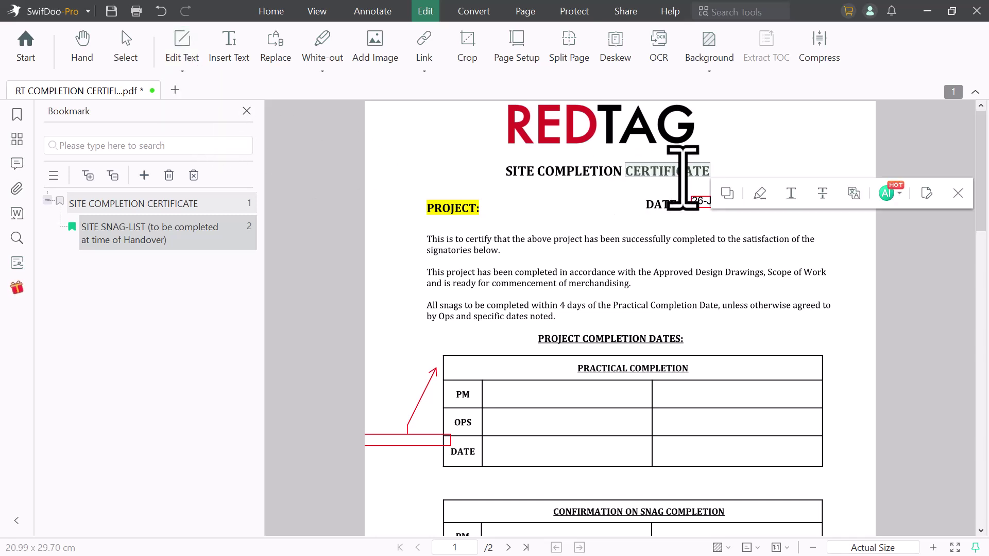
drag(634, 171, 706, 175)
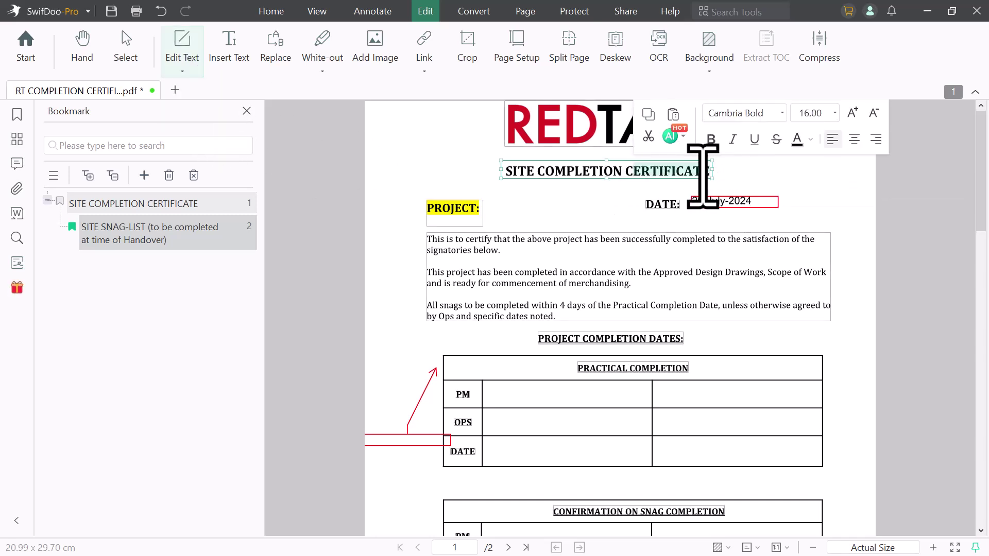
key(Delete)
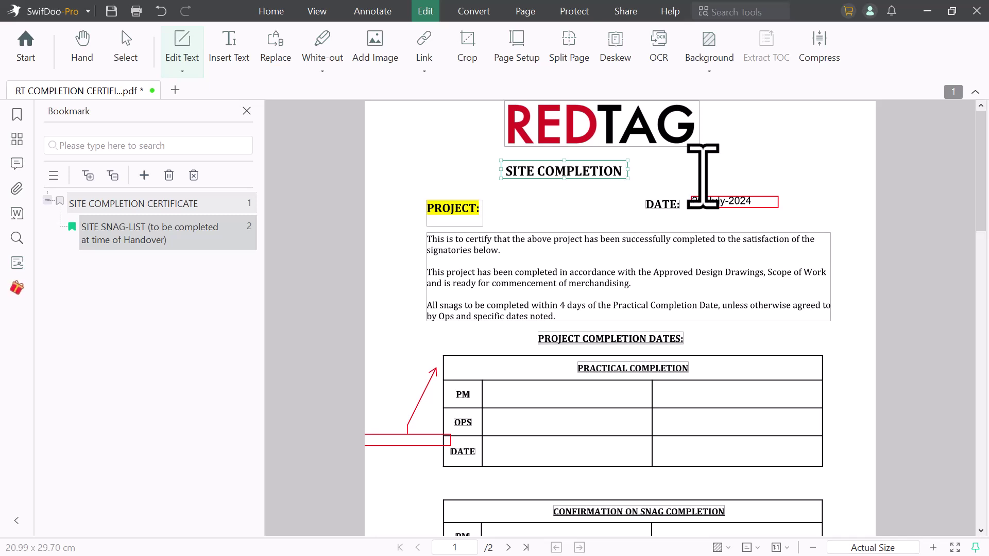
text(ORM)
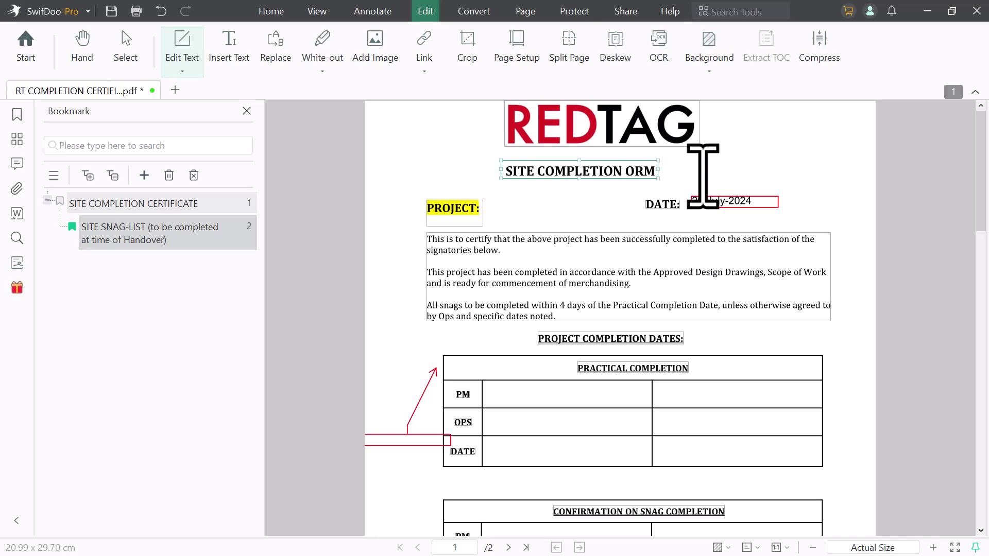
key(BackSpace)
key(BackSpace)
key(BackSpace)
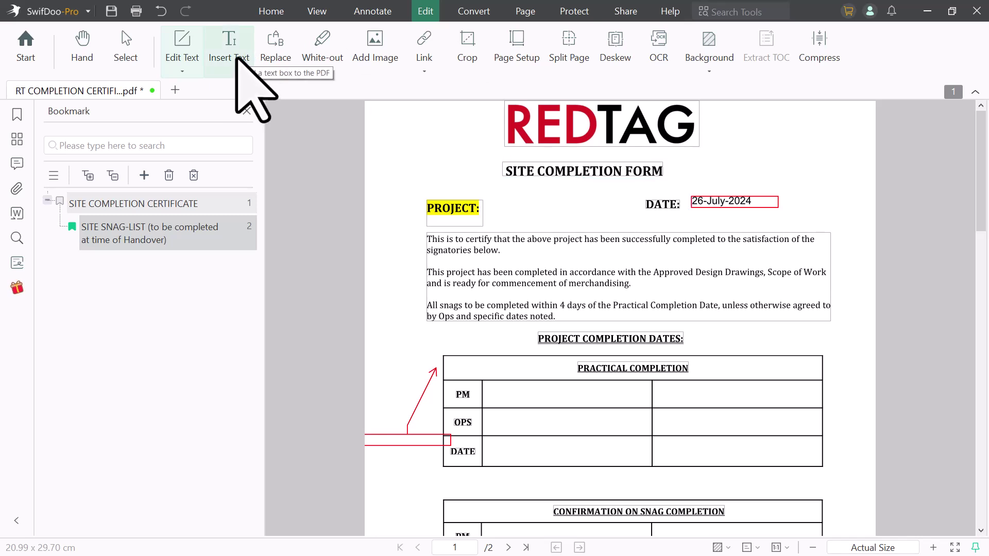
- Insert JEDDAH beside PROJECT: and glance at the page background options
click(492, 213)
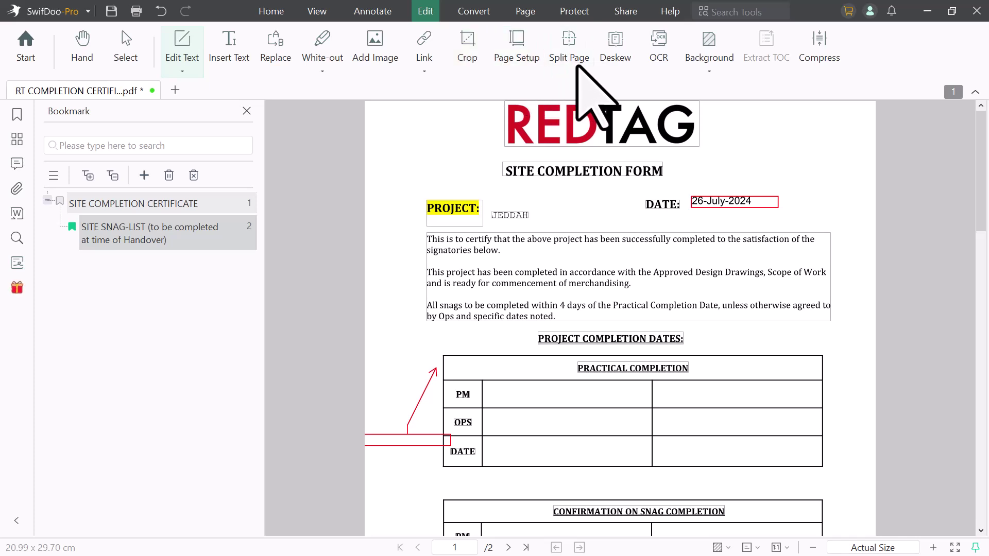
click(709, 71)
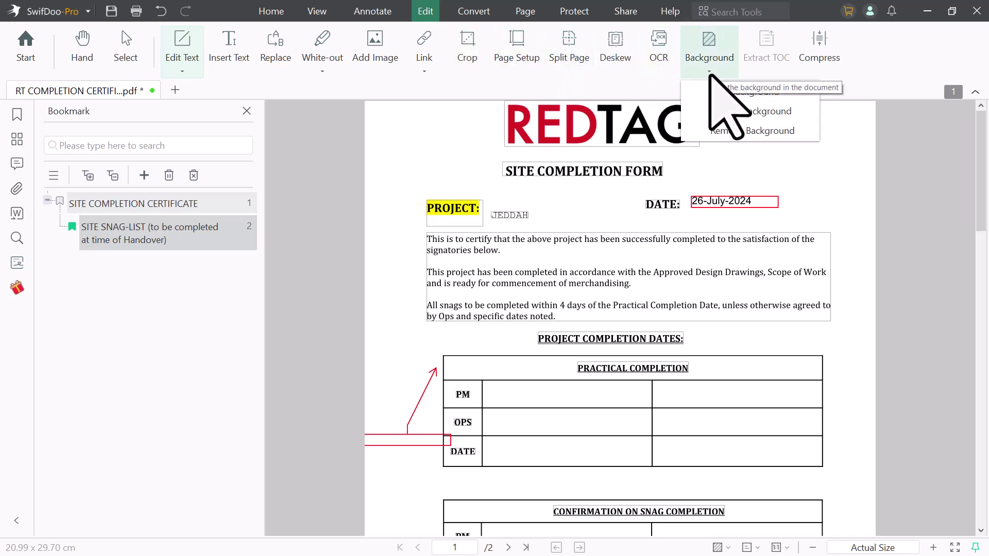
click(945, 189)
- Leave Edit mode by switching to the Convert tools
click(474, 11)
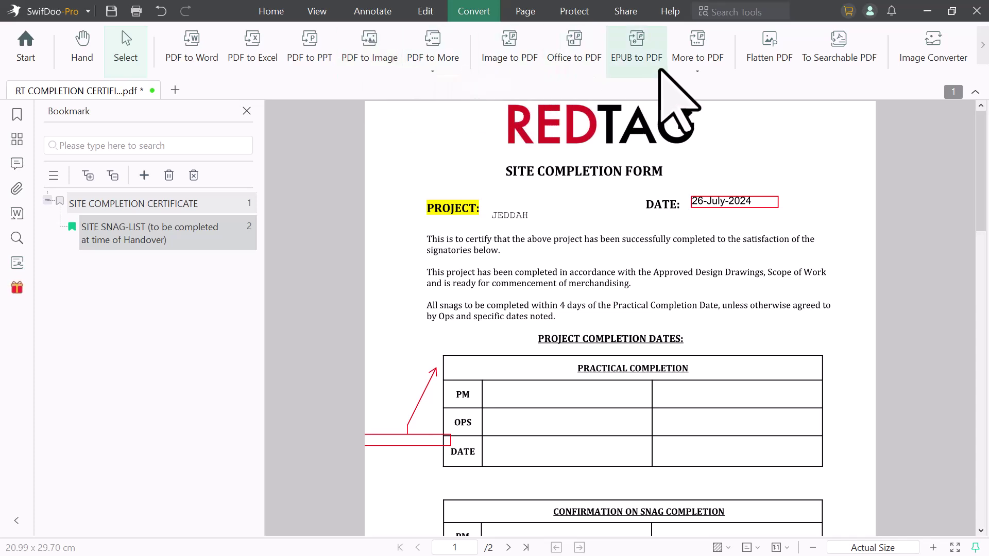
- Flatten the PDF and quick-translate the certification sentence into Urdu
click(754, 72)
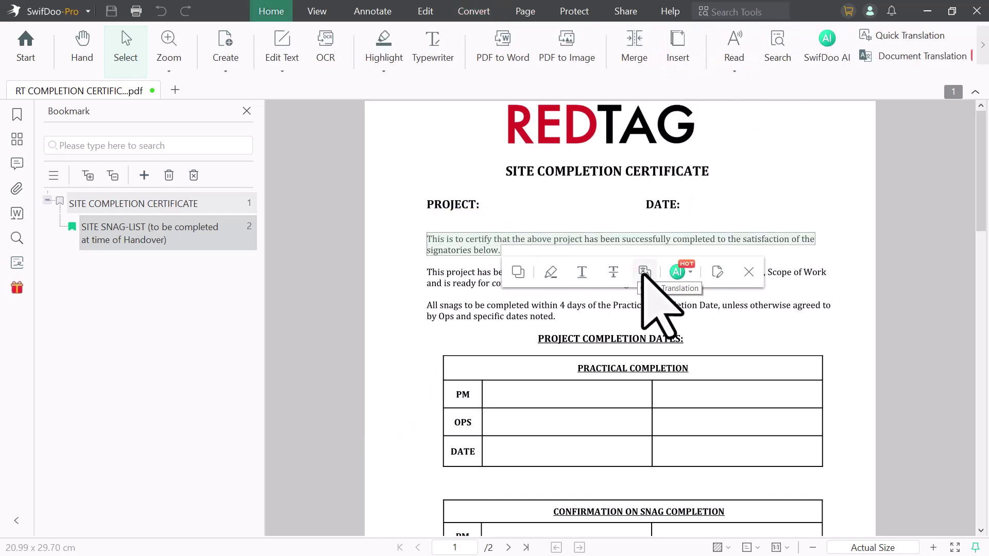
click(645, 272)
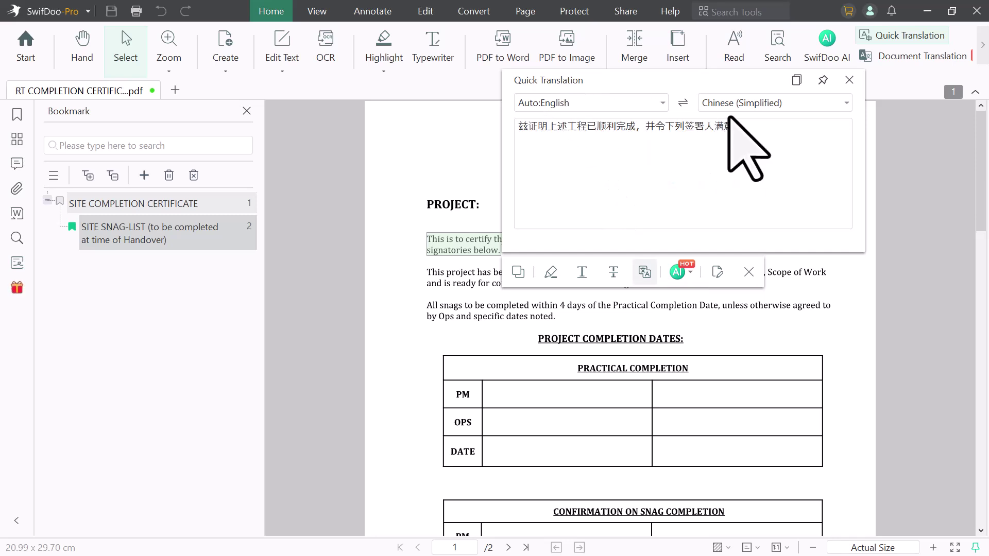
click(813, 106)
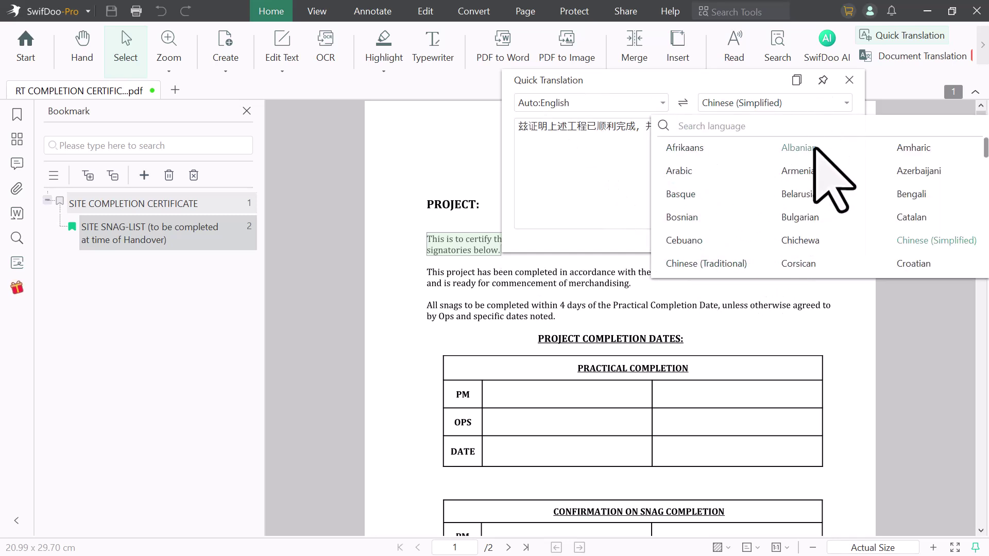
scroll(828, 212, down, 5)
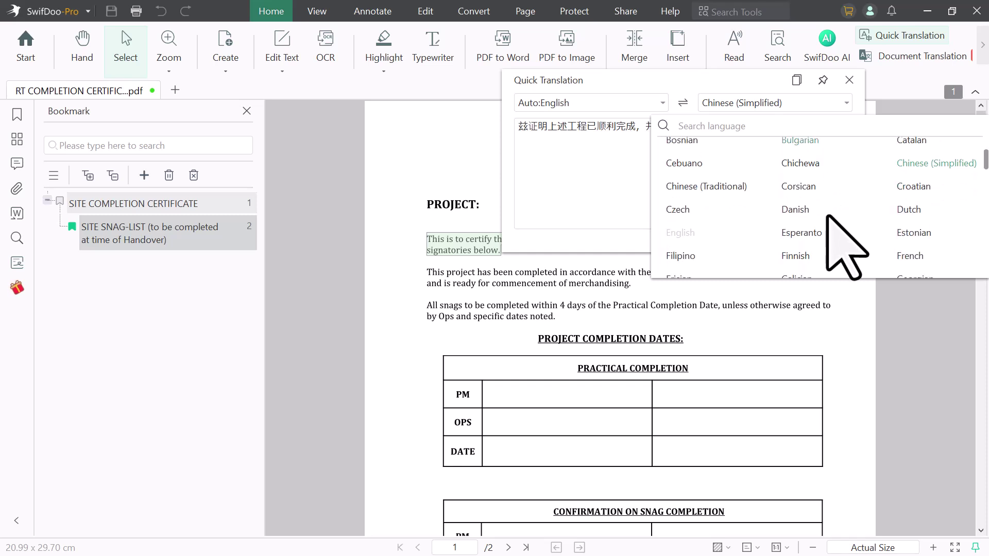
scroll(827, 216, down, 5)
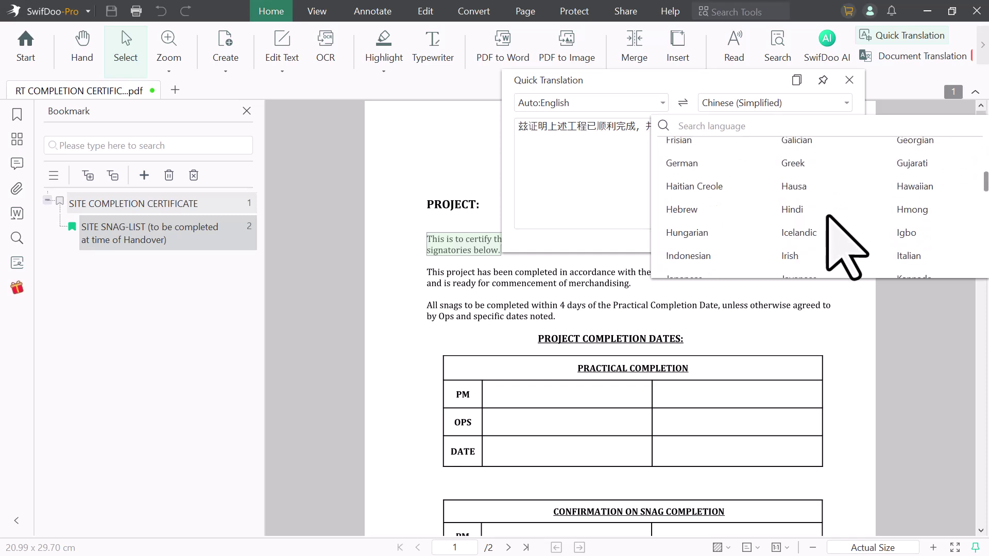
scroll(828, 216, down, 9)
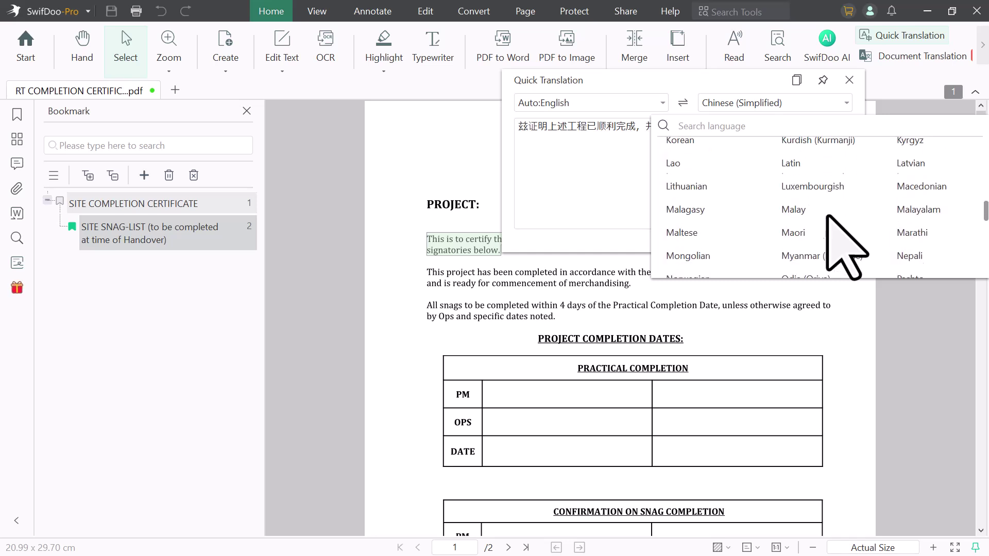
scroll(828, 216, down, 10)
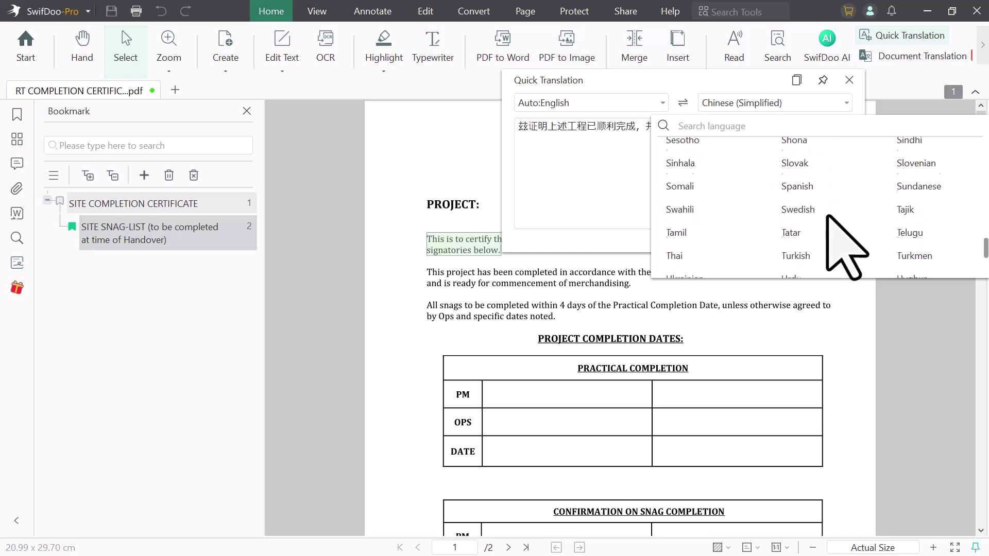
click(811, 218)
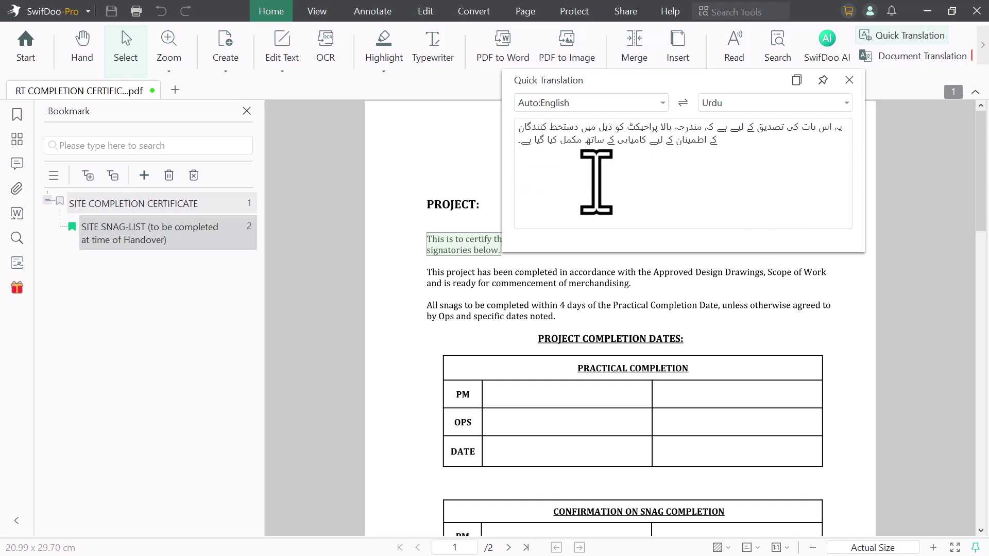
- Change the translation language to Arabic, then close the translation panel
click(741, 106)
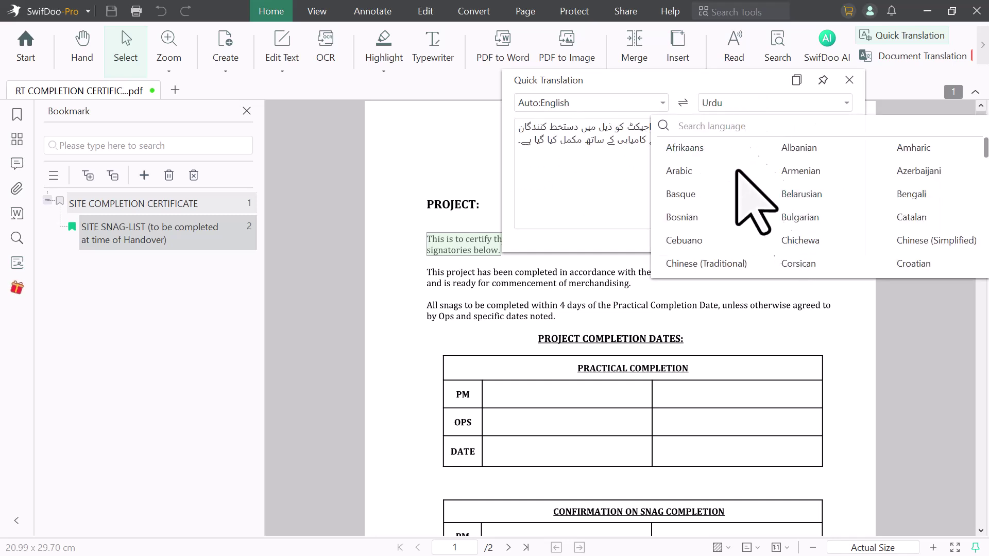
click(680, 173)
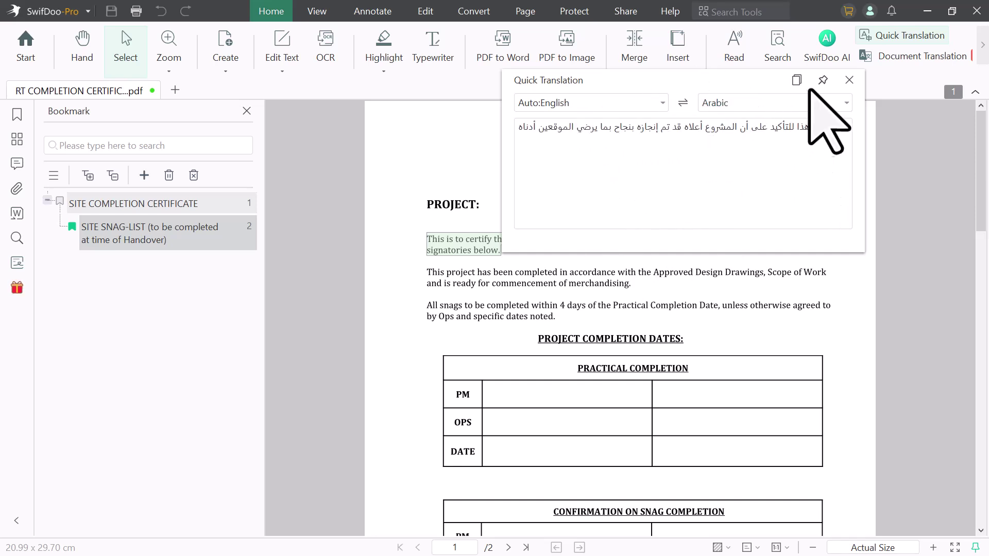
click(849, 81)
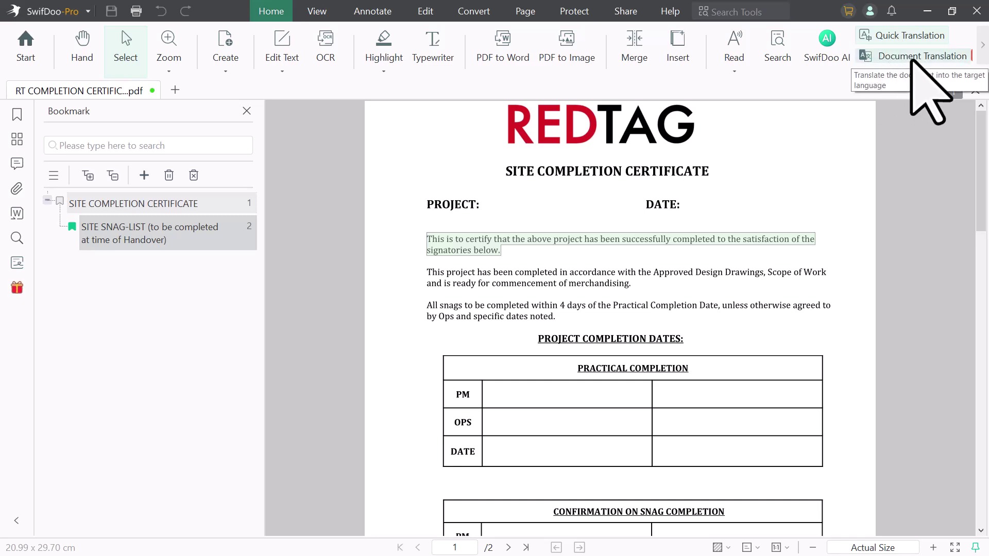
click(894, 62)
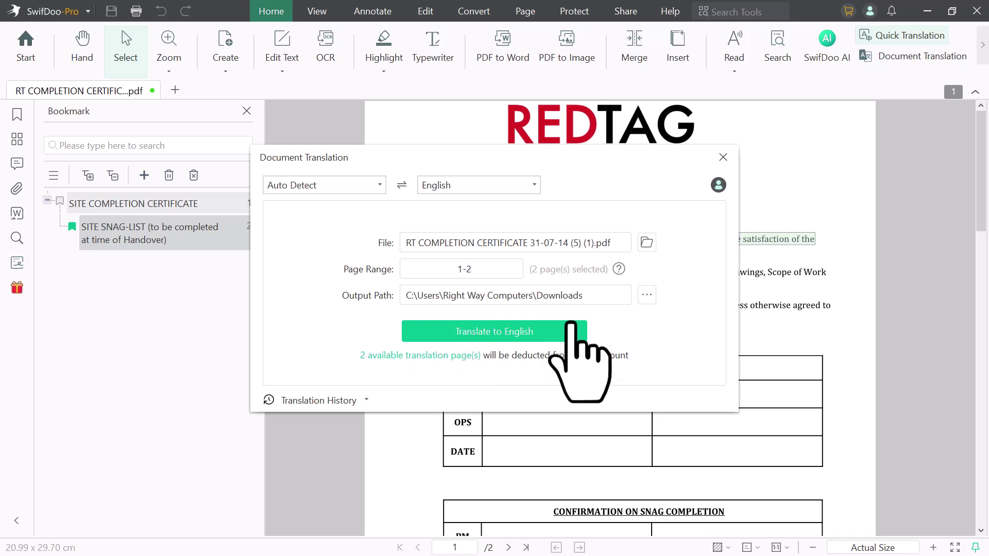
click(503, 330)
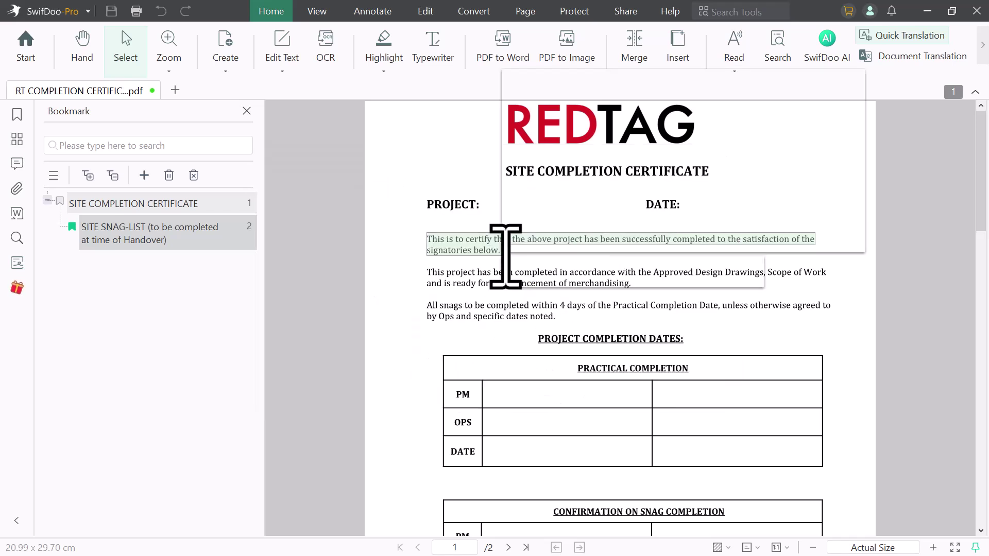
click(493, 252)
click(689, 272)
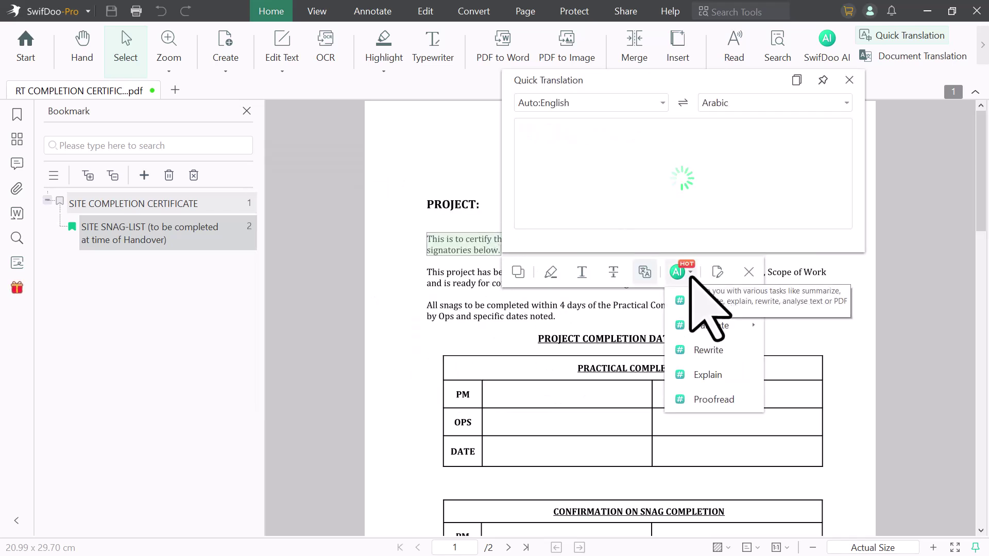
mouse_move(693, 320)
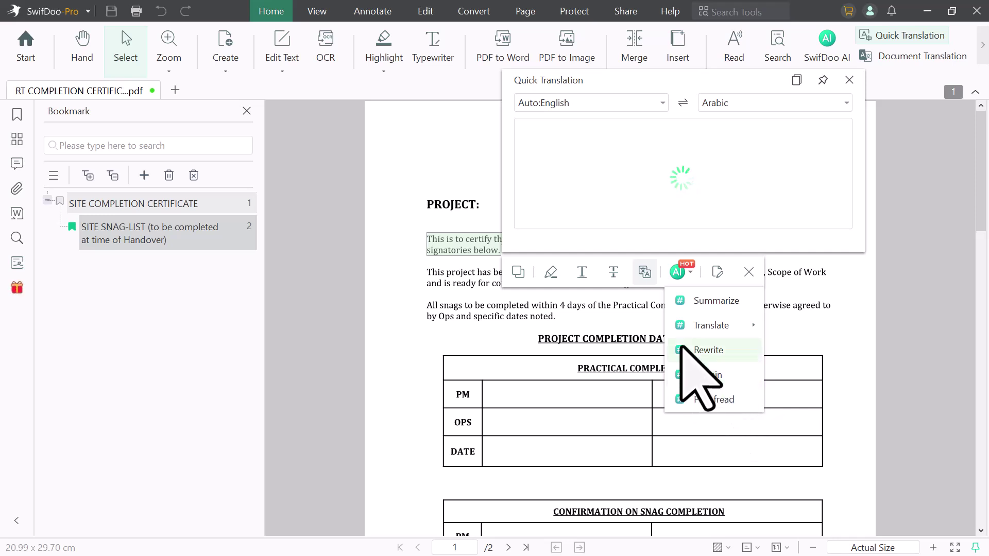
- Dismiss the text actions panel and show both pages as thumbnails in the Page tools
click(490, 155)
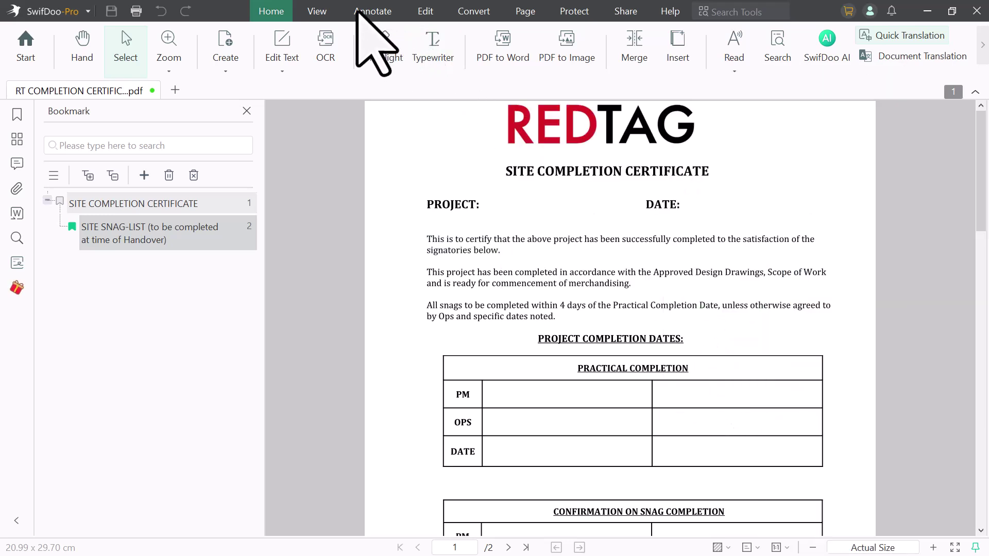
click(525, 11)
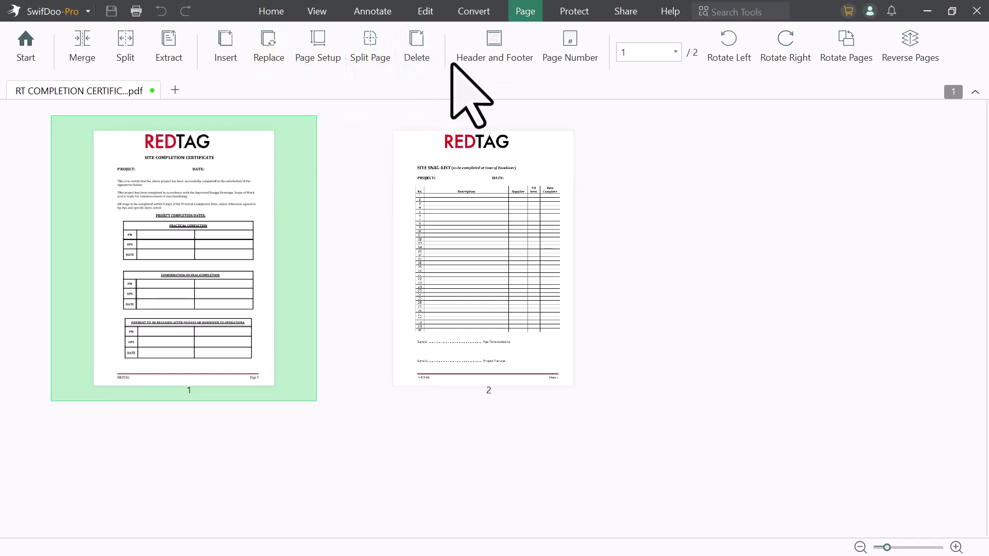
- From the Protect tab, create a new signature by drawing strokes, a loop and a long slash
click(575, 12)
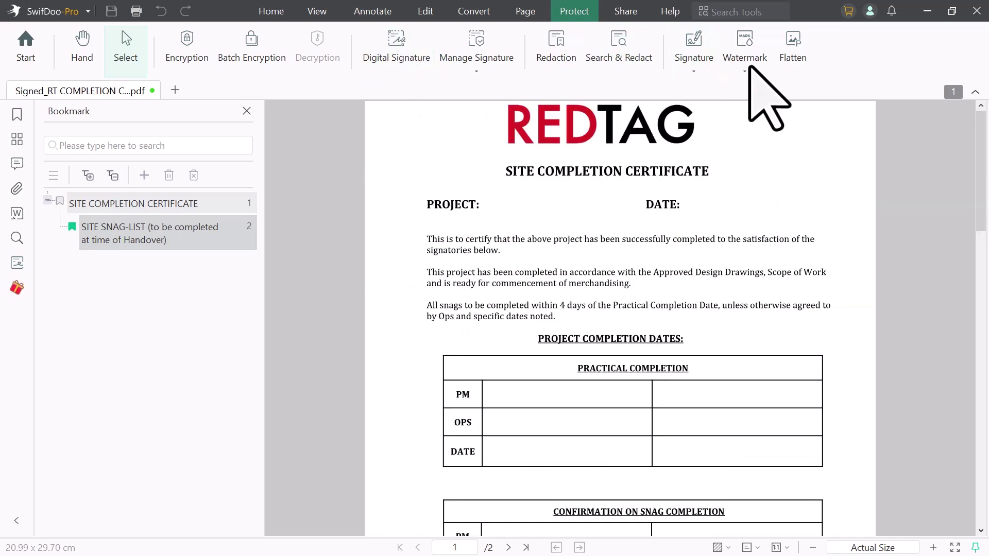
click(695, 60)
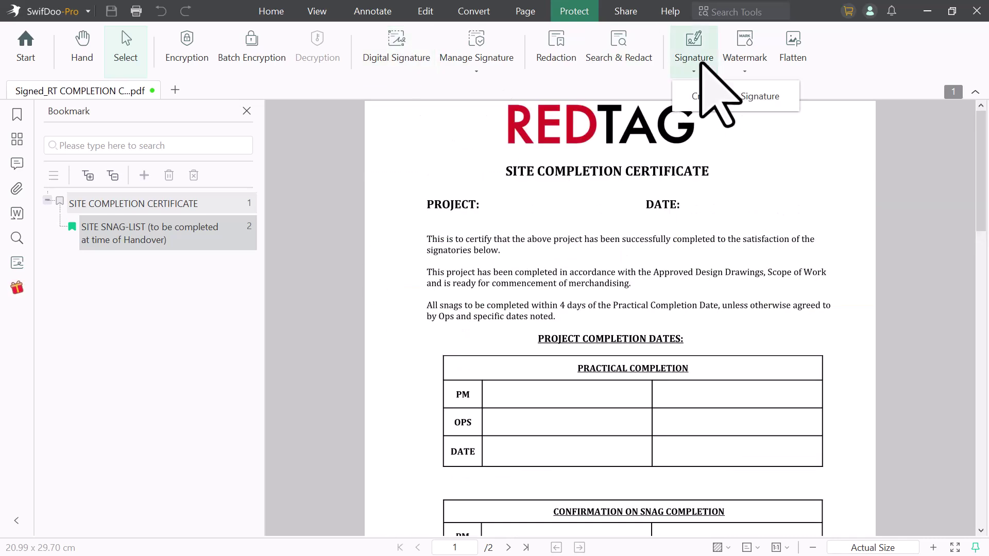
click(713, 98)
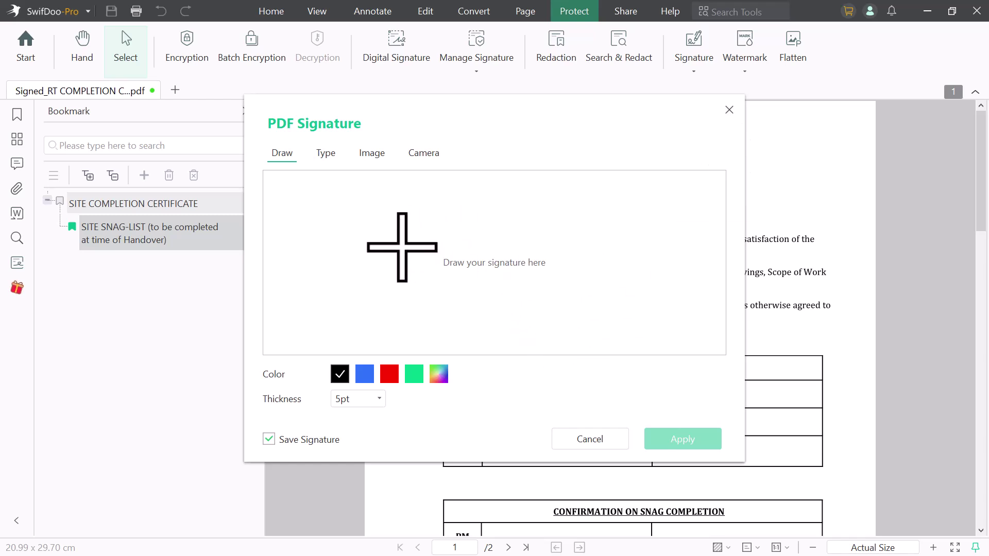
mouse_move(349, 243)
mouse_down()
mouse_move(405, 212)
mouse_move(394, 288)
mouse_up()
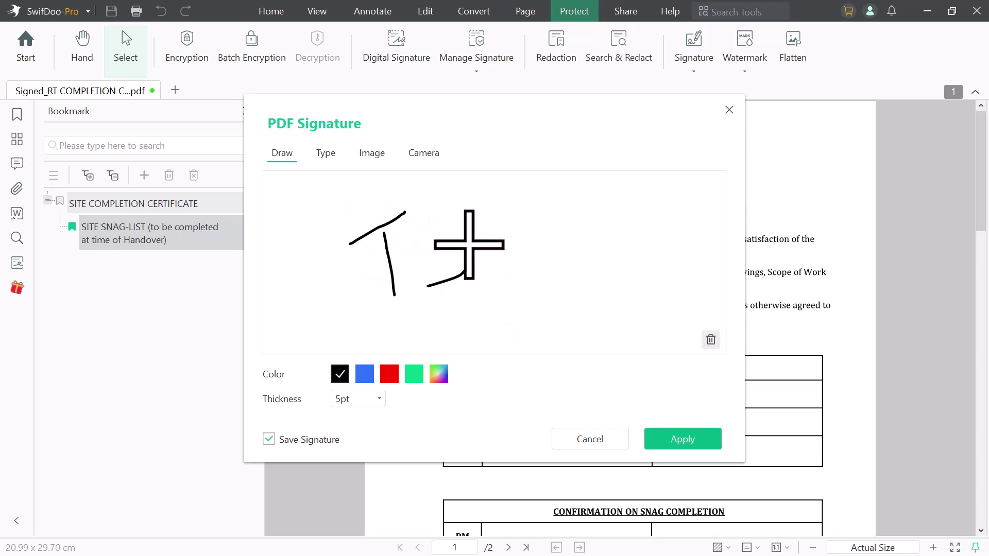
drag(463, 242, 475, 272)
drag(430, 298, 570, 205)
- Apply the drawn signature and place it on page 1 above the Snag Completion table
click(662, 439)
scroll(582, 319, down, 3)
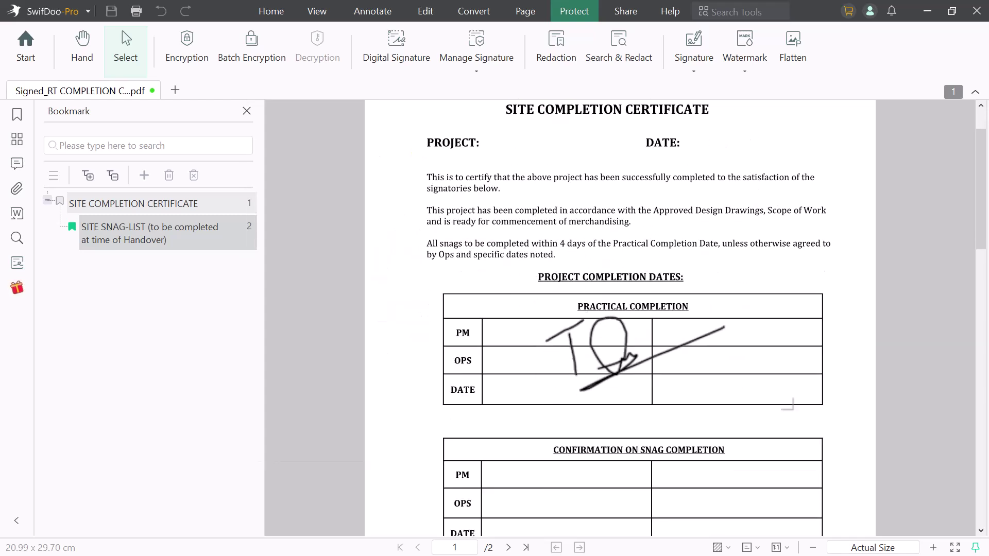
click(737, 390)
scroll(726, 458, up, 3)
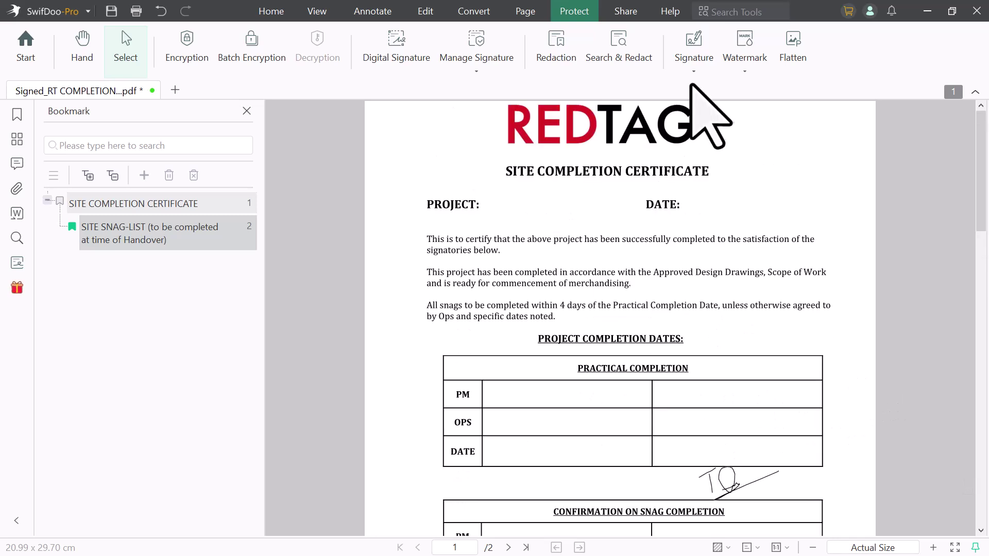
- Apply a tiled DRAFT watermark preset, then replace it with the single large diagonal DRAFT preset
click(747, 58)
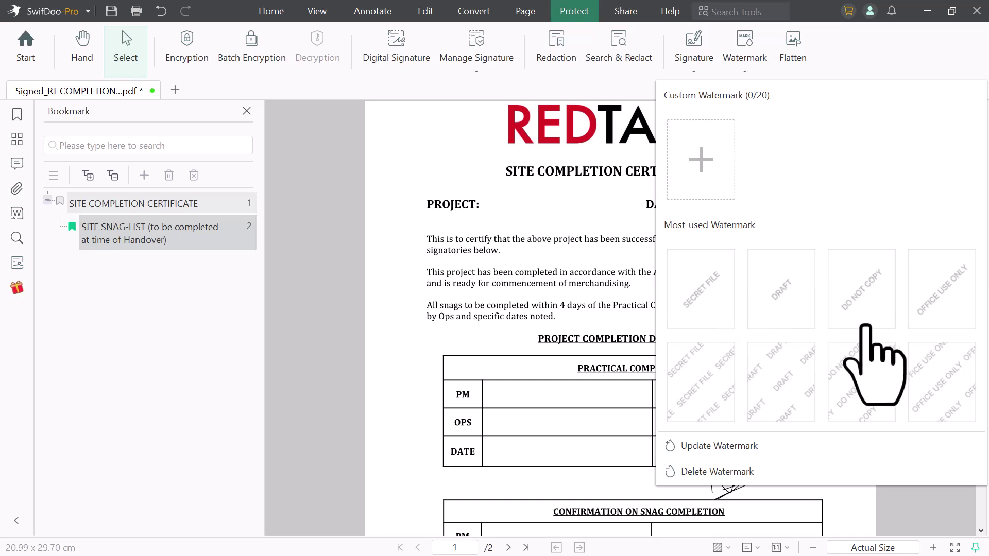
click(786, 382)
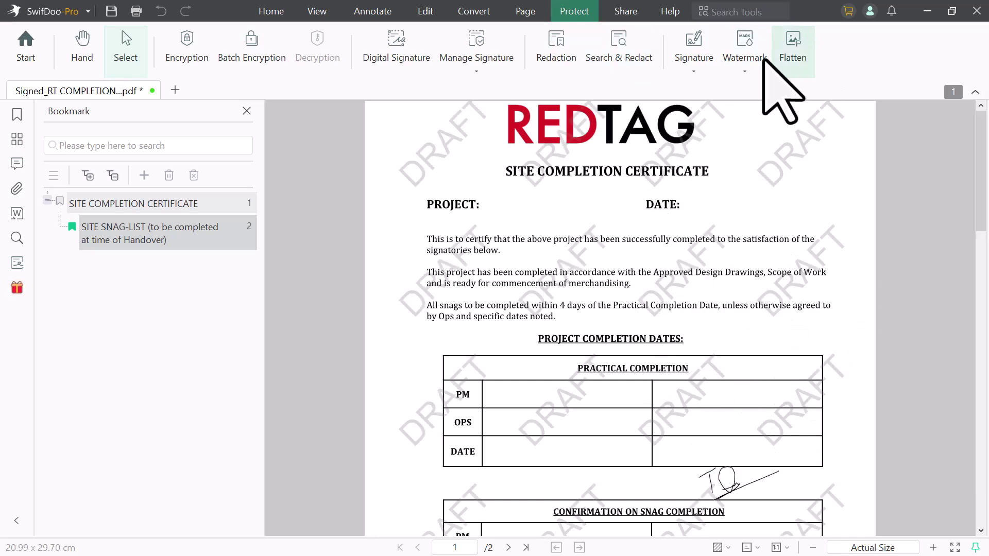
click(744, 70)
click(768, 304)
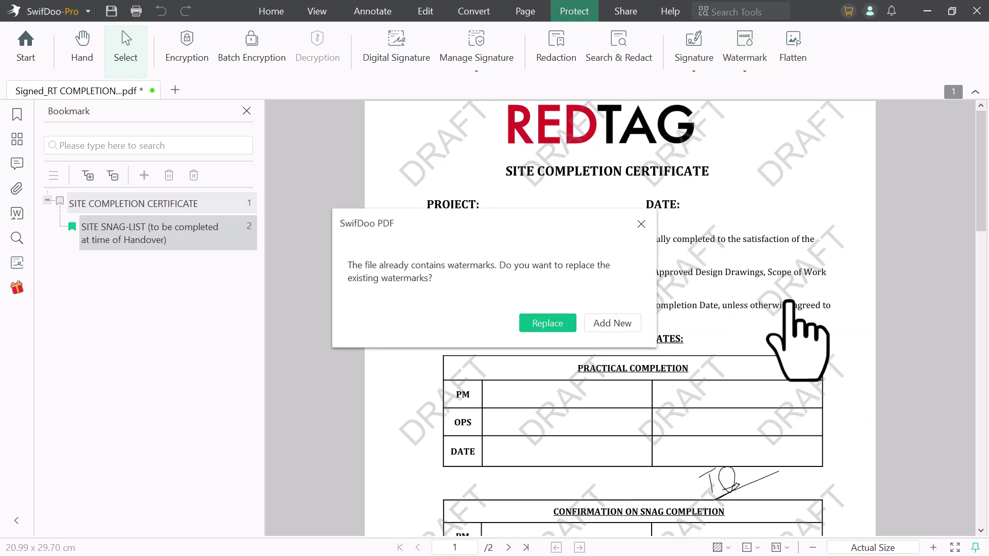
click(550, 323)
scroll(695, 309, down, 4)
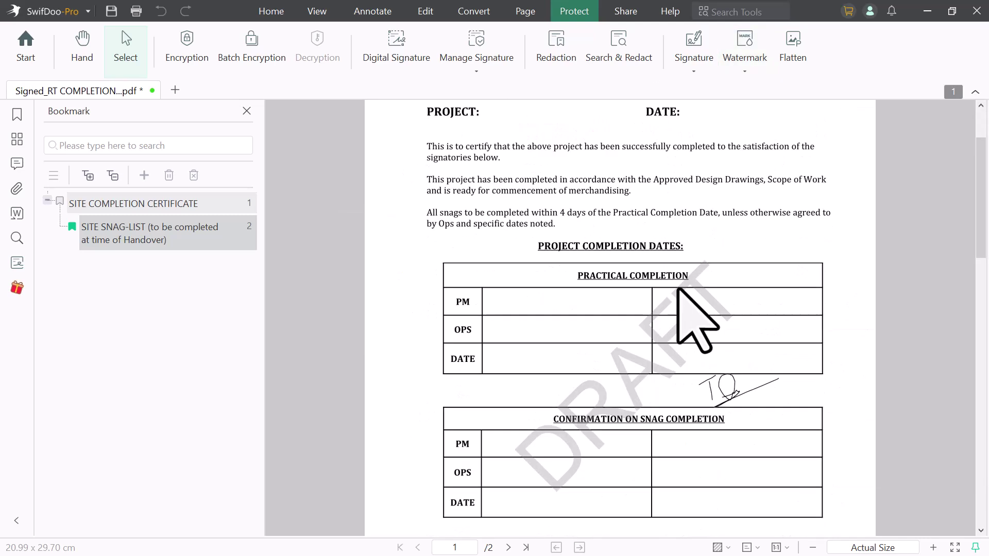
scroll(665, 309, up, 4)
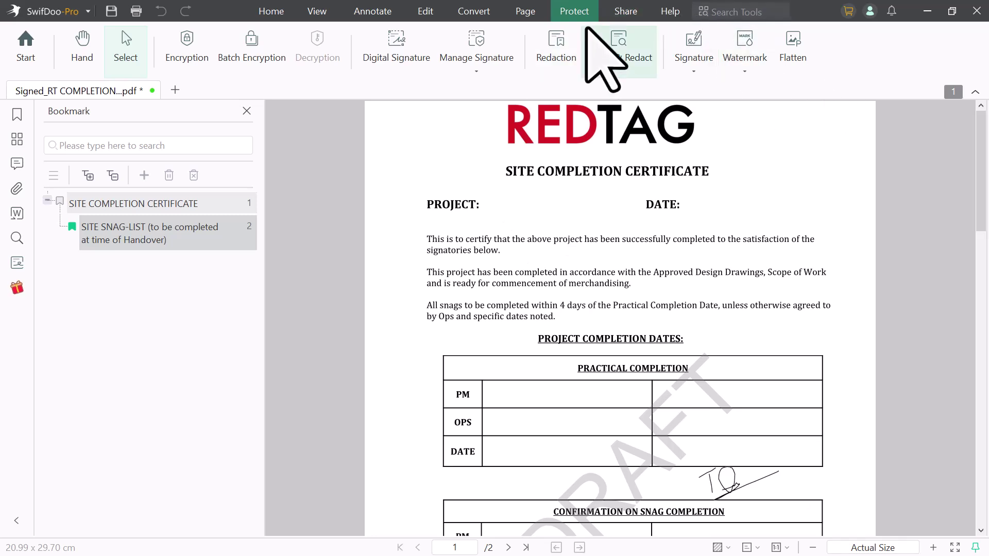
- Go through the Share and Home tabs to the Start page showing recent RT certificate files
click(626, 12)
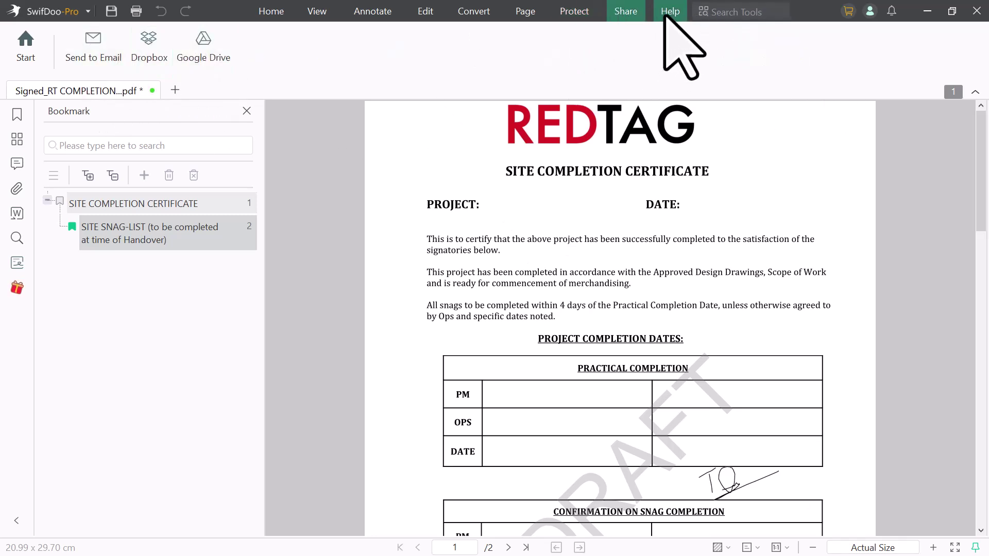
click(260, 12)
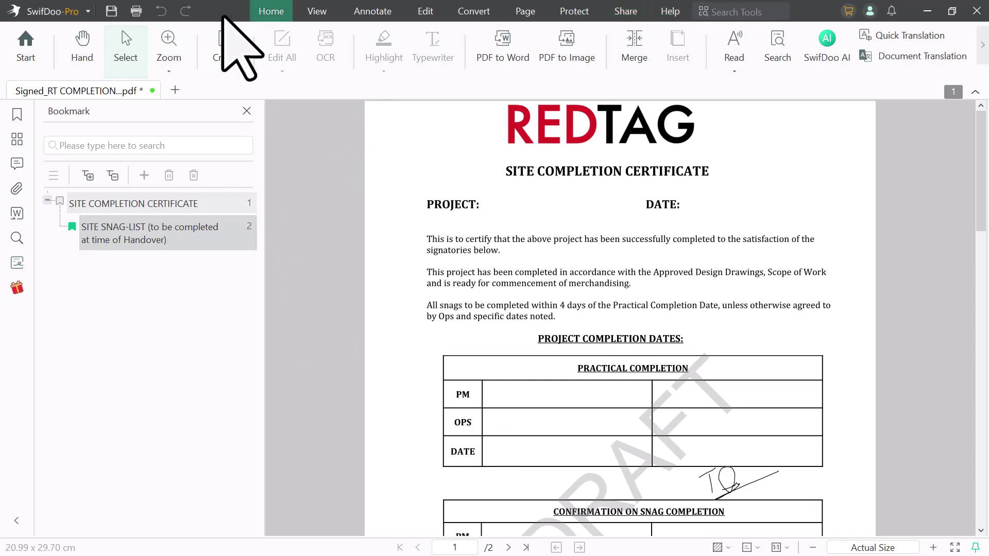
click(35, 54)
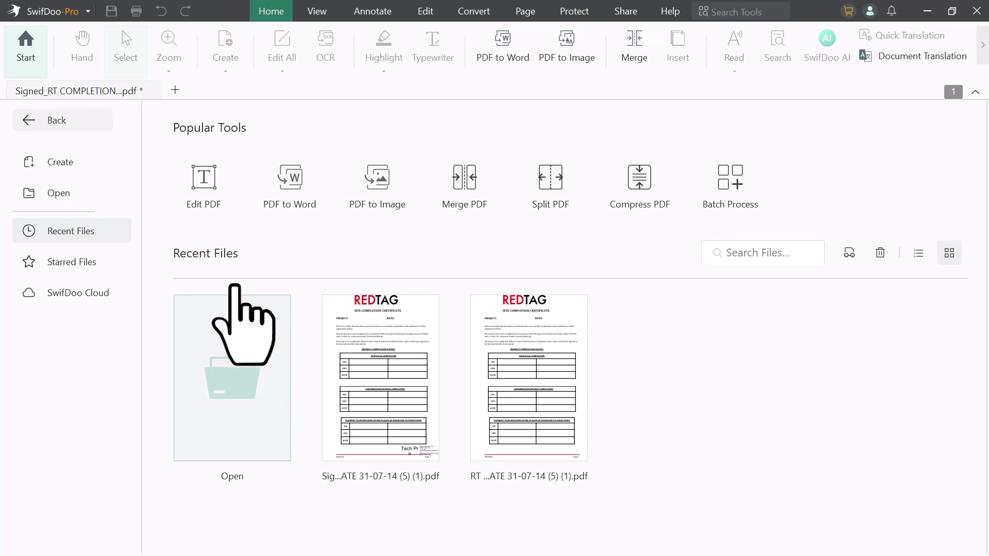